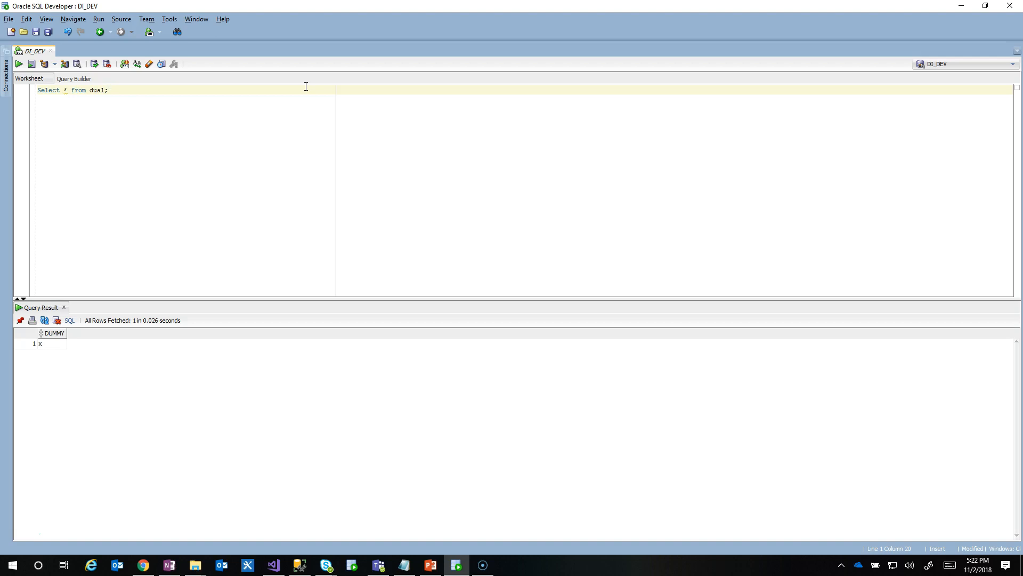
- Change the worksheet query to "Select * from SupplierData;" and run it
{"action": "key", "text": "BackSpace"}
{"action": "key", "text": "BackSpace"}
{"action": "key", "text": "BackSpace"}
{"action": "key", "text": "BackSpace"}
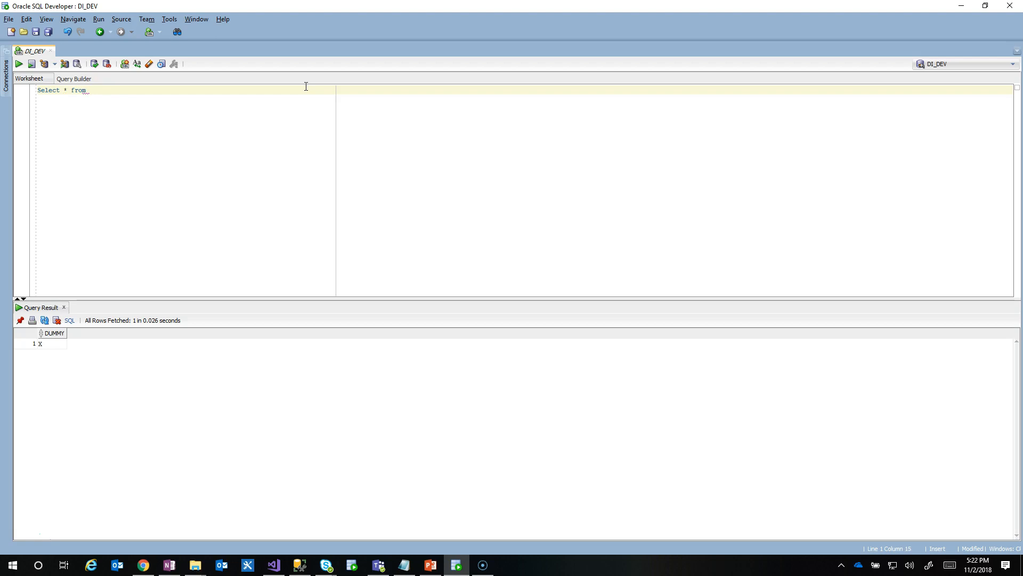
{"action": "type", "text": "SupplierData;"}
{"action": "key", "text": "ctrl+Return"}
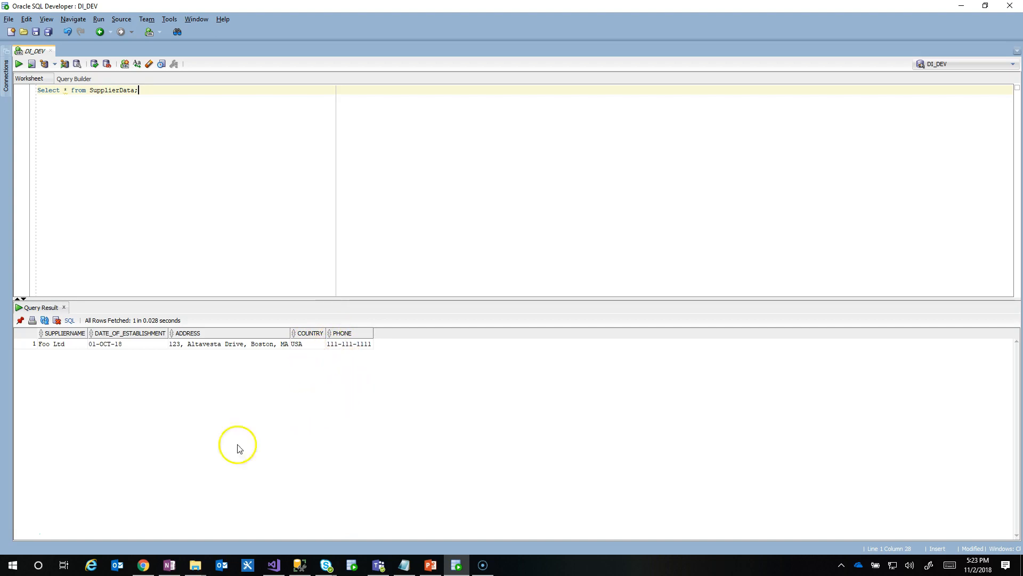
- Switch to Chrome and create a list named SupplierData from the Supplier Registration site's contents
{"action": "left_click", "coordinate": [144, 565]}
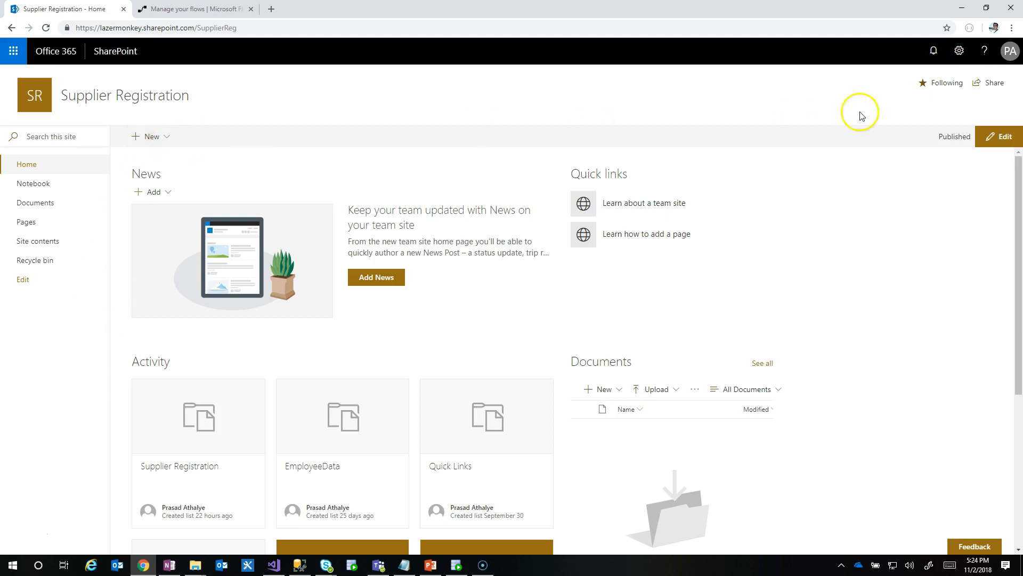
{"action": "left_click", "coordinate": [959, 51]}
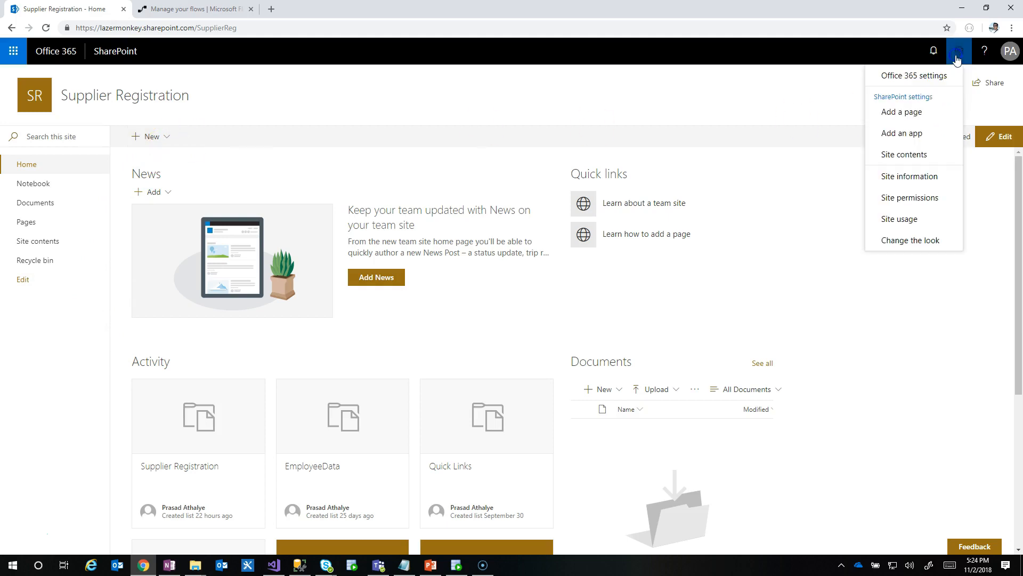
{"action": "left_click", "coordinate": [916, 153]}
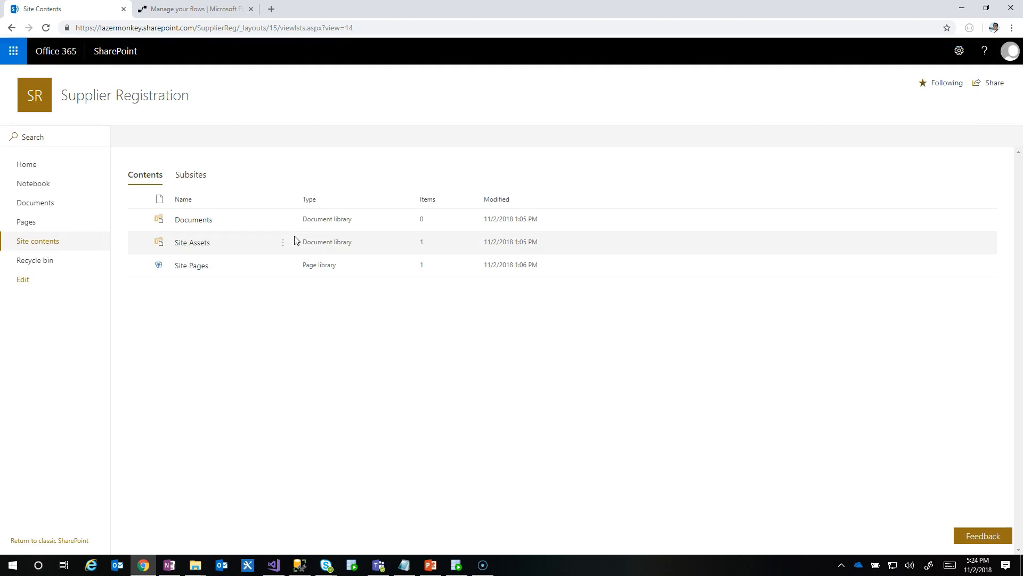
{"action": "left_click", "coordinate": [155, 141]}
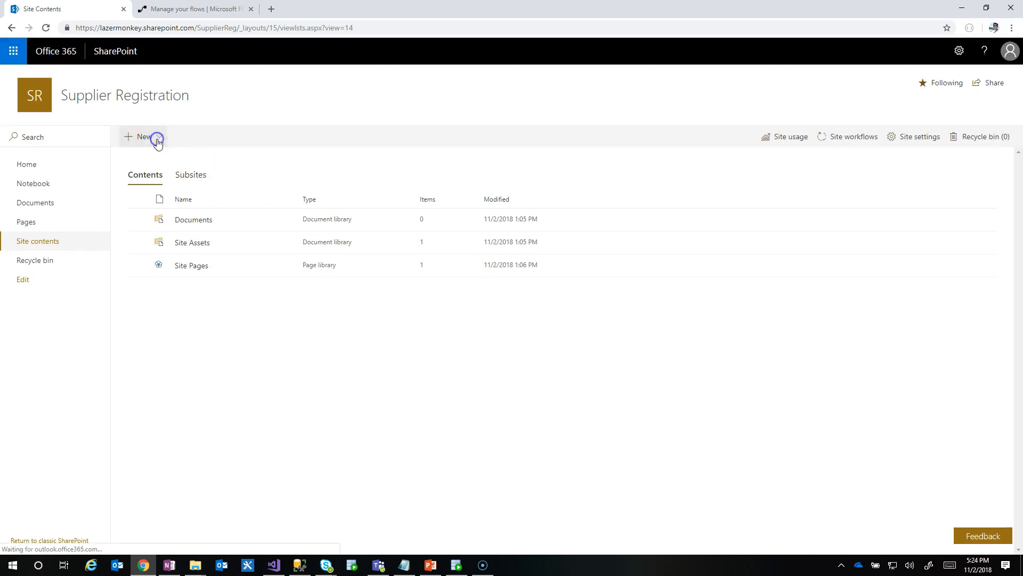
{"action": "left_click", "coordinate": [164, 158]}
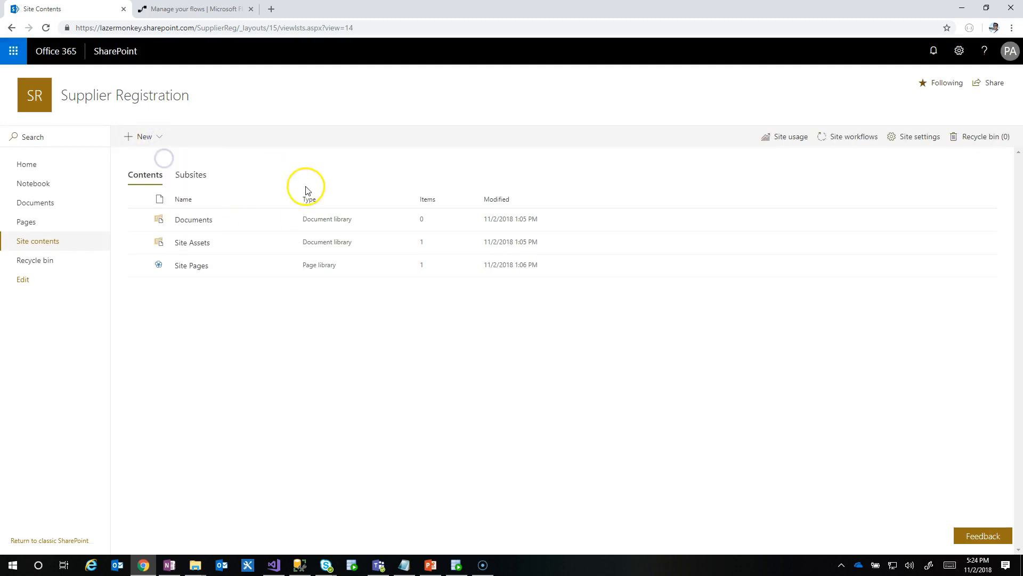
{"action": "type", "text": "SupplierData"}
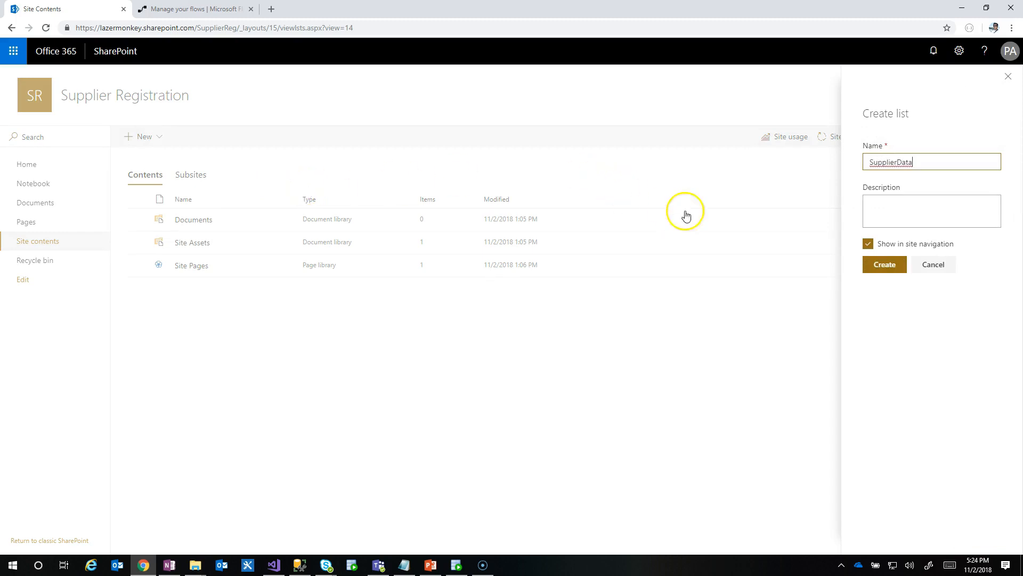
{"action": "left_click", "coordinate": [877, 269]}
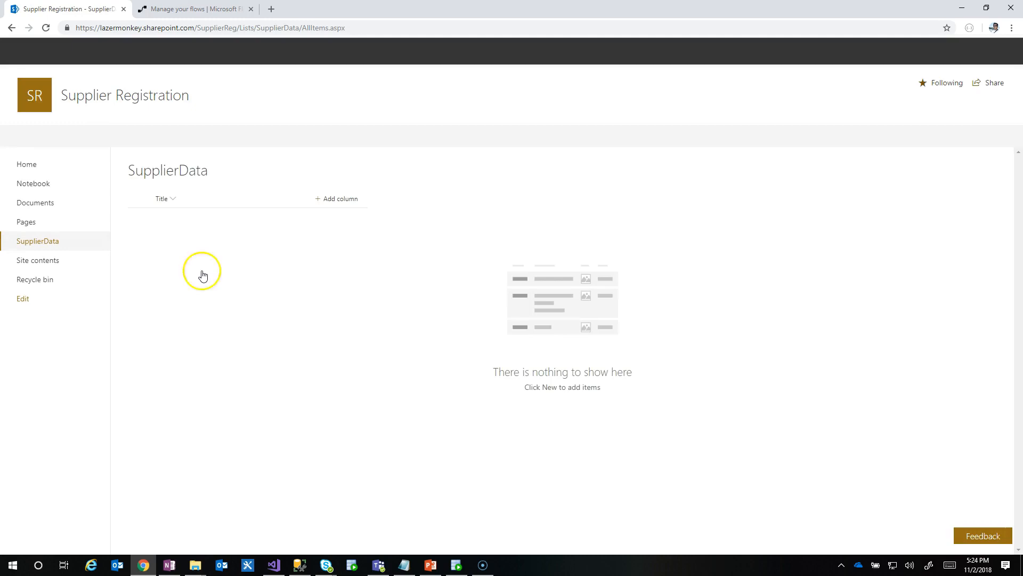
- Rename the SupplierData list's Title column to SupplierName
{"action": "left_click", "coordinate": [174, 203]}
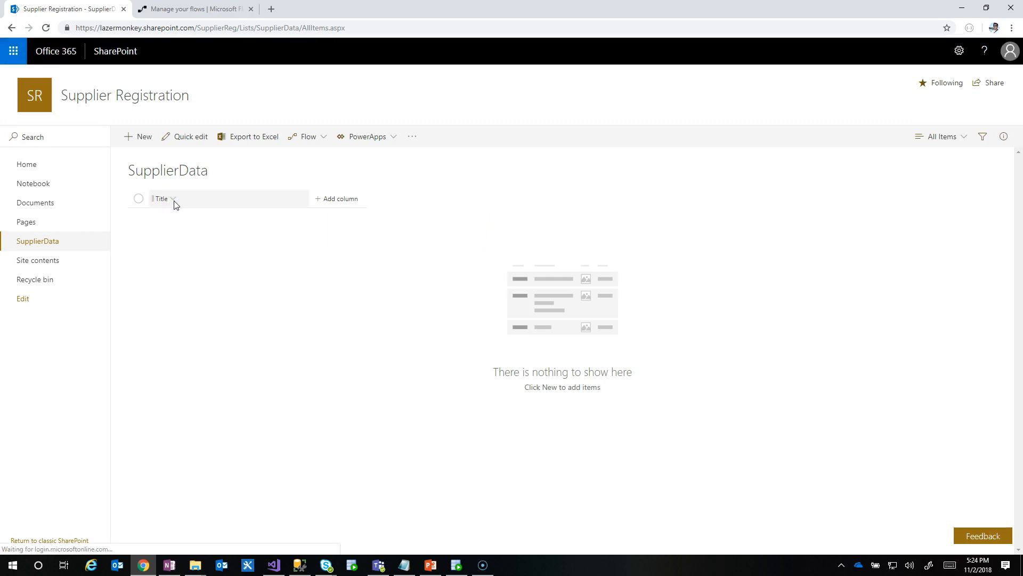
{"action": "left_click", "coordinate": [203, 282]}
{"action": "left_click", "coordinate": [294, 287]}
{"action": "type", "text": "Su"}
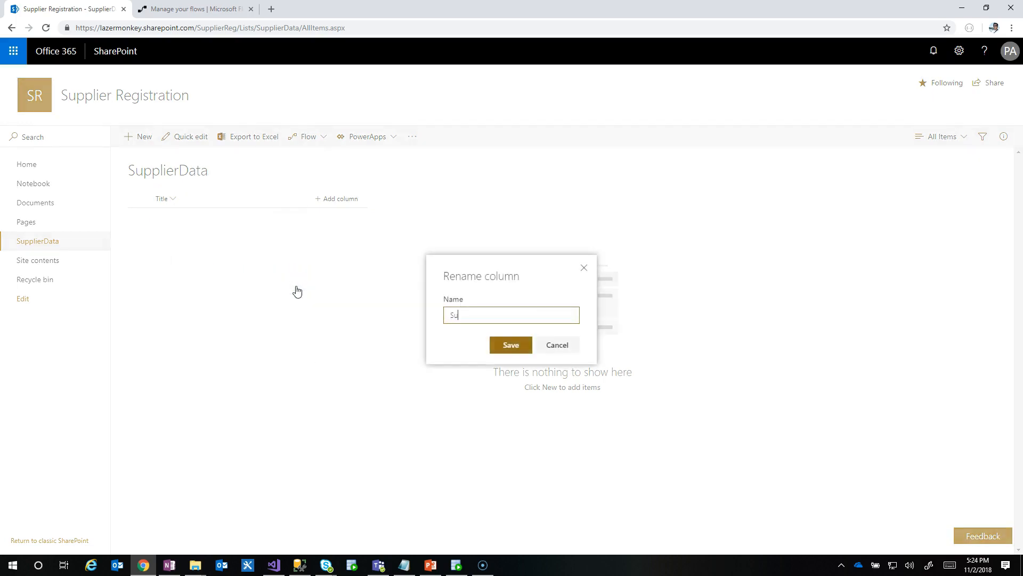
{"action": "type", "text": "pplierName"}
{"action": "left_click", "coordinate": [530, 349]}
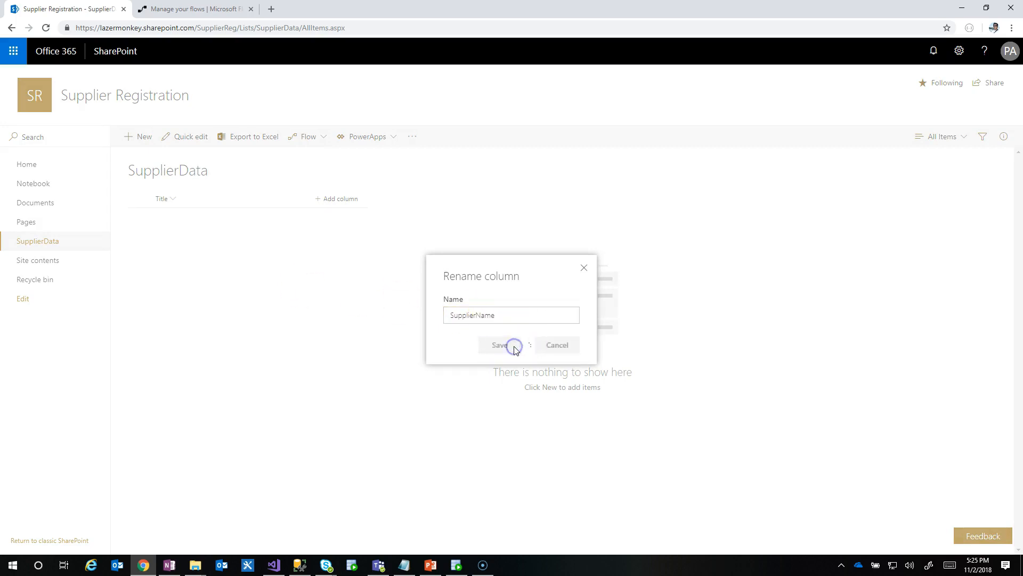
- Add a date column named "Date Of Establishment" to the SupplierData list
{"action": "left_click", "coordinate": [317, 204]}
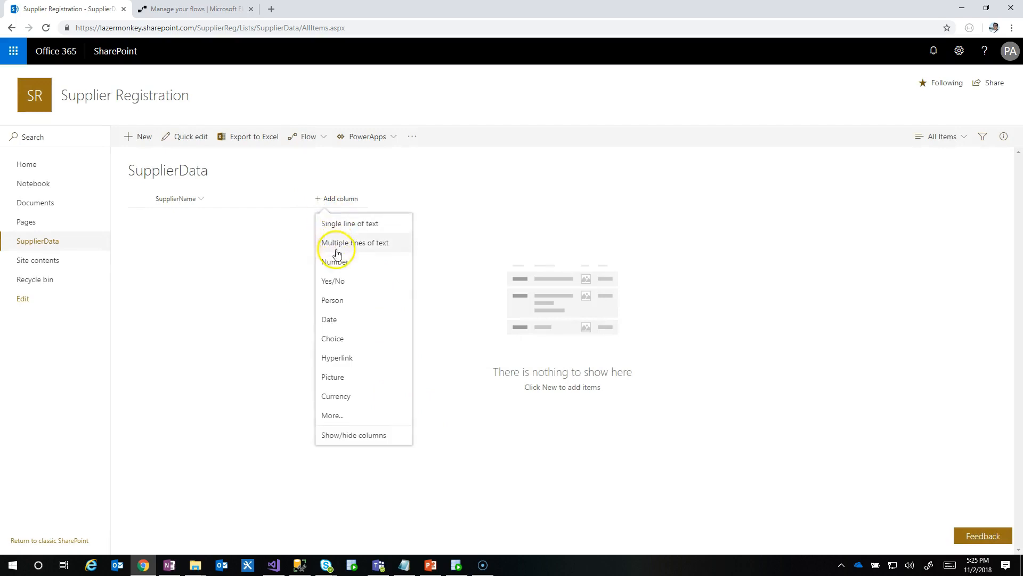
{"action": "left_click", "coordinate": [336, 319]}
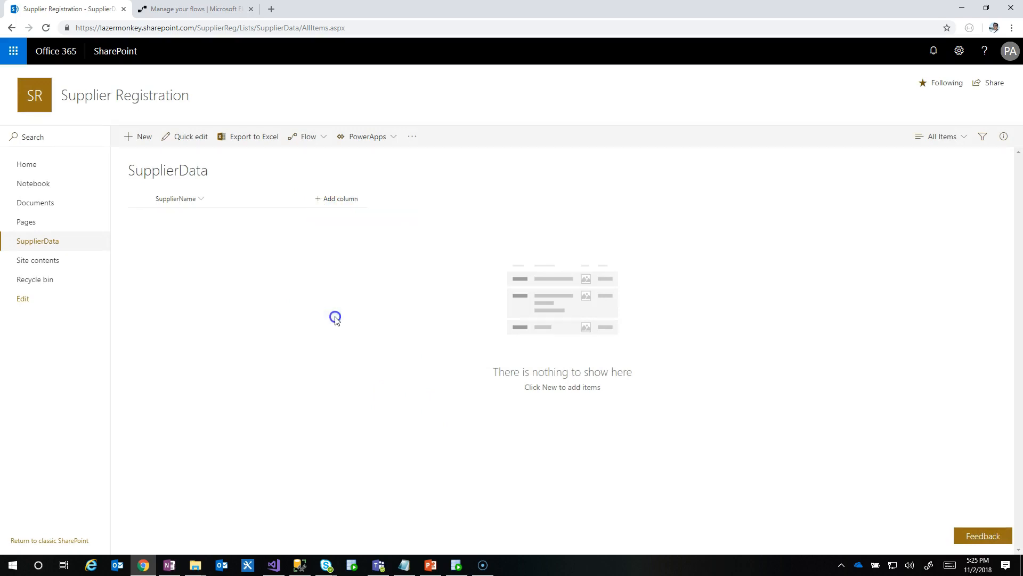
{"action": "type", "text": "Da"}
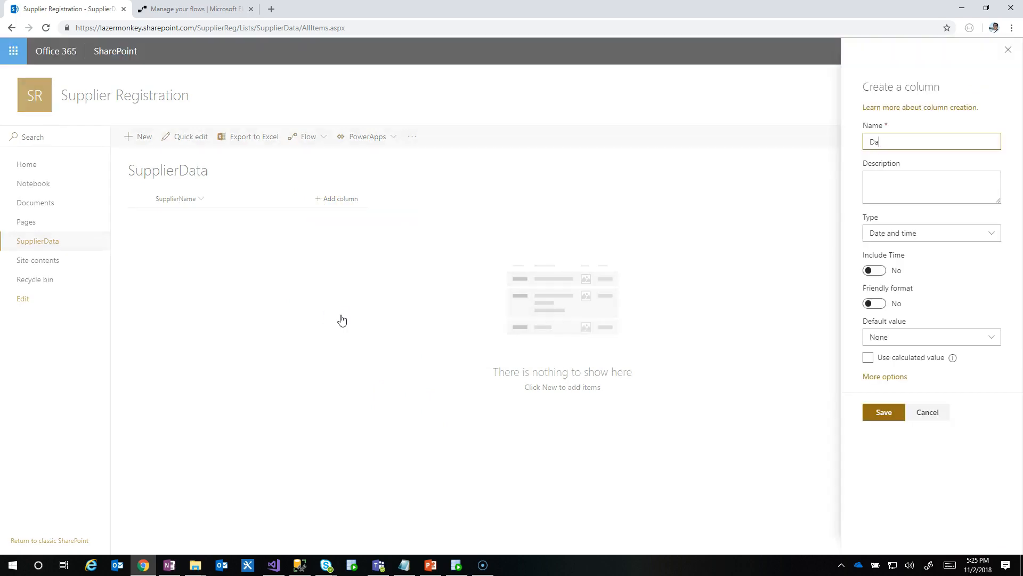
{"action": "type", "text": "te Of Establishment"}
{"action": "left_click", "coordinate": [884, 413]}
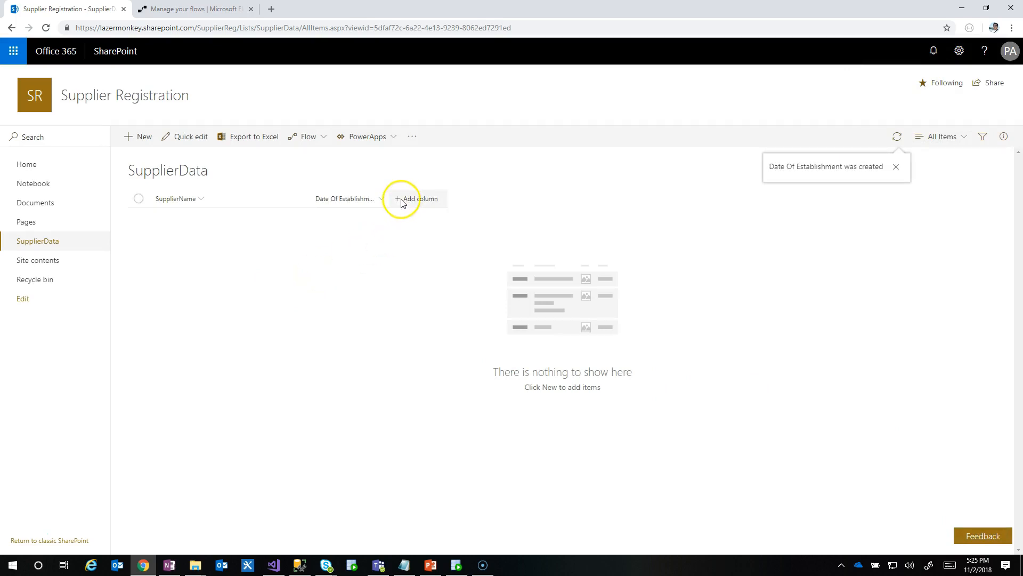
- Add a multiple-lines-of-text column named Address to the SupplierData list
{"action": "left_click", "coordinate": [403, 200]}
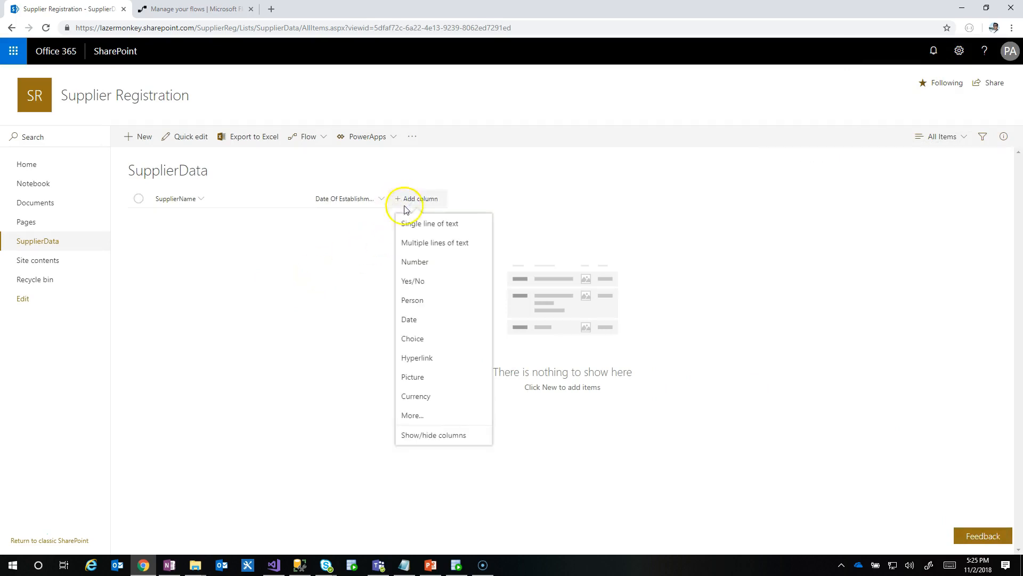
{"action": "left_click", "coordinate": [415, 244]}
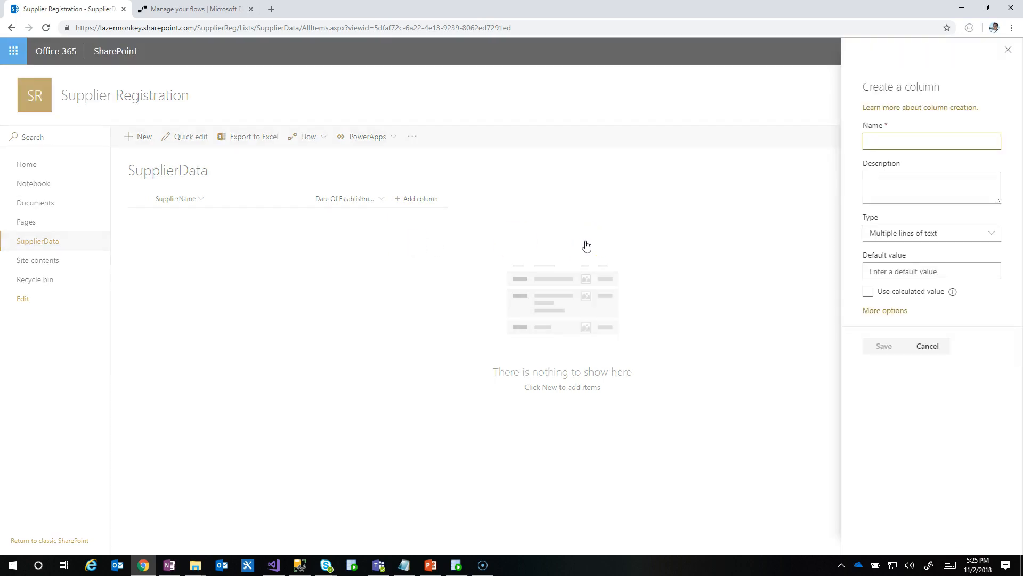
{"action": "type", "text": "Address"}
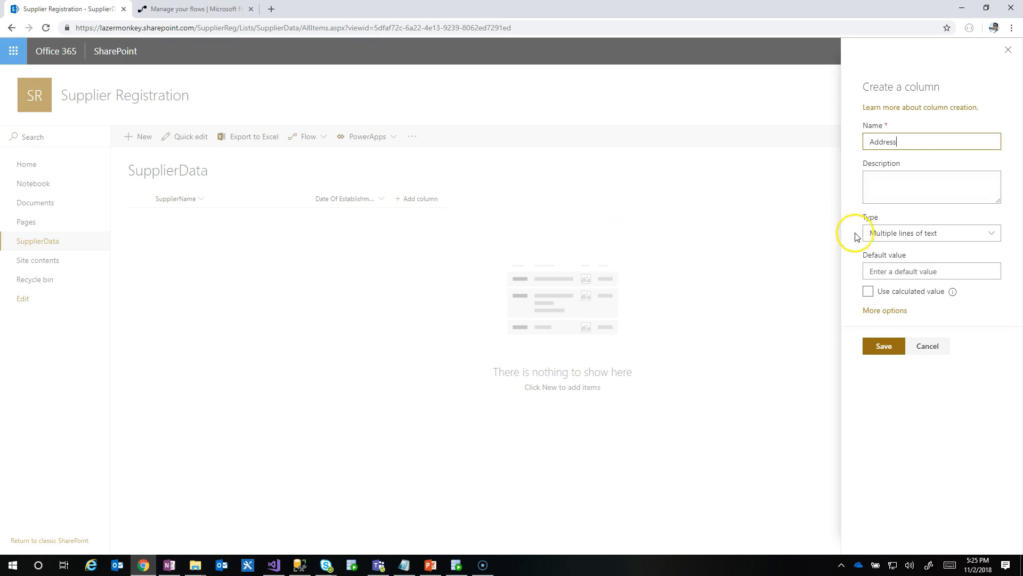
{"action": "left_click", "coordinate": [889, 347]}
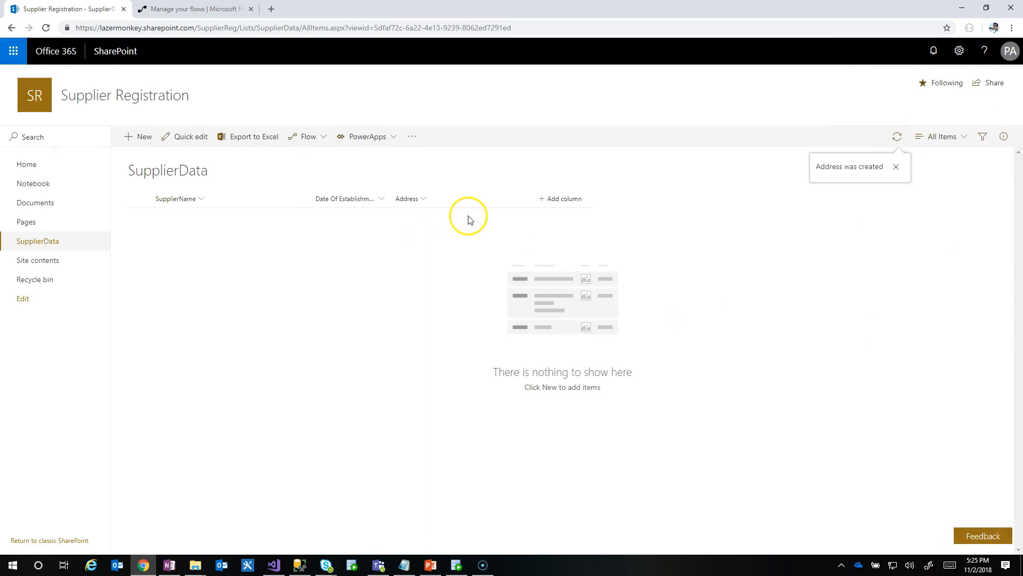
- Add a single-line-of-text column named Country to the SupplierData list
{"action": "left_click", "coordinate": [545, 208]}
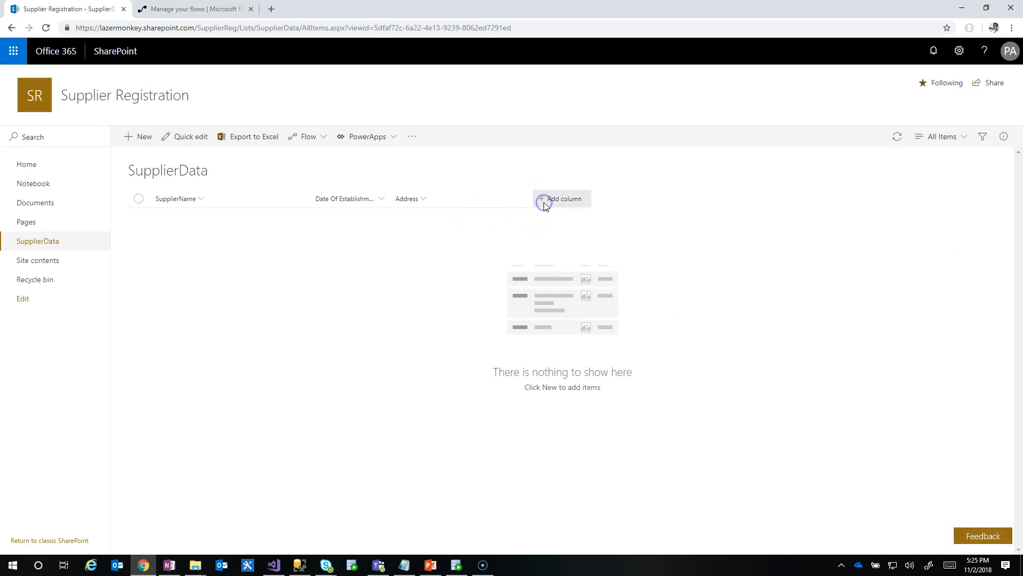
{"action": "left_click", "coordinate": [551, 224]}
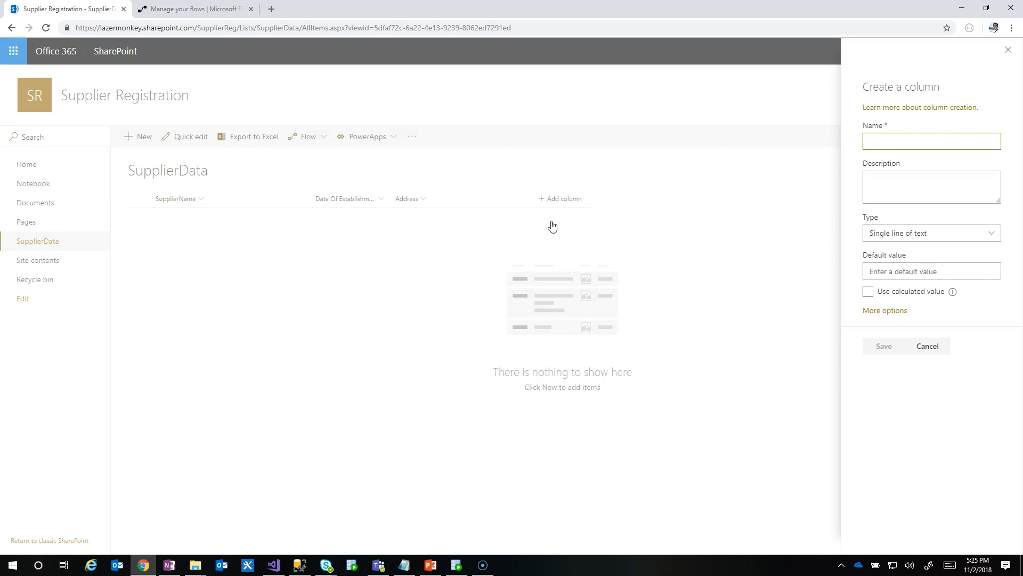
{"action": "type", "text": "Country"}
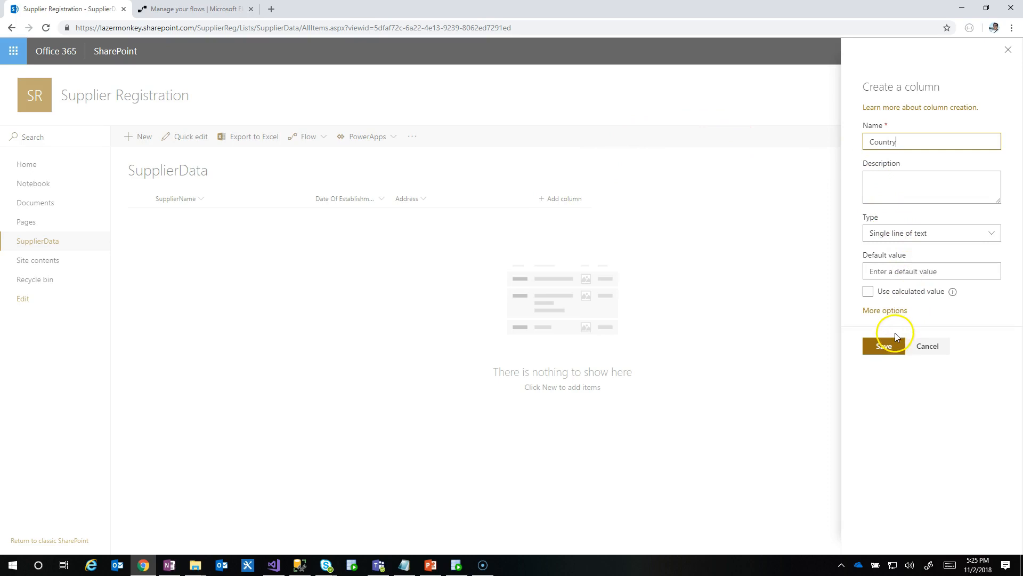
{"action": "left_click", "coordinate": [899, 247]}
{"action": "left_click", "coordinate": [883, 346]}
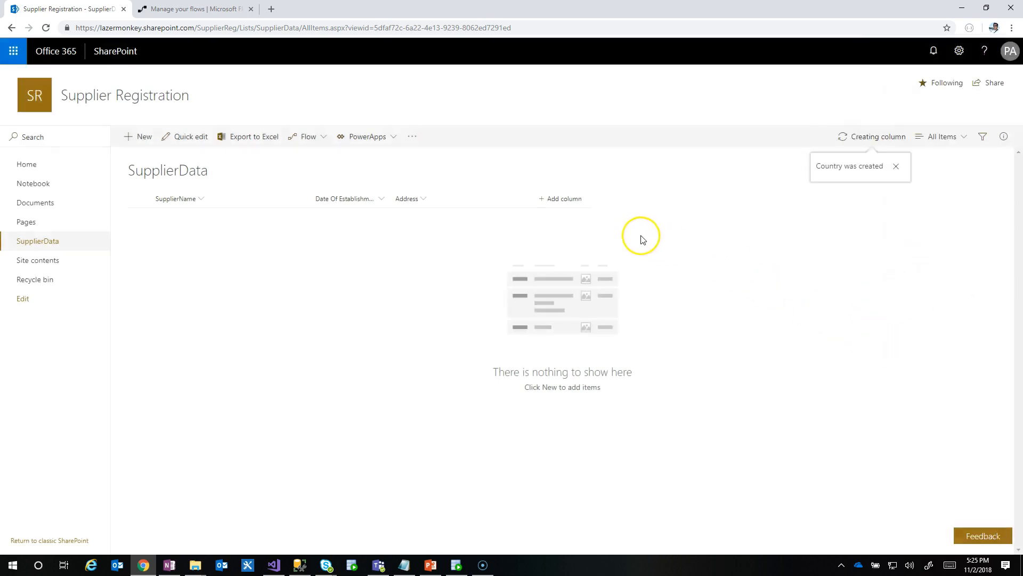
- Add a single-line-of-text column named Phone to the SupplierData list
{"action": "left_click", "coordinate": [624, 201]}
{"action": "left_click", "coordinate": [633, 223]}
{"action": "type", "text": "Phone"}
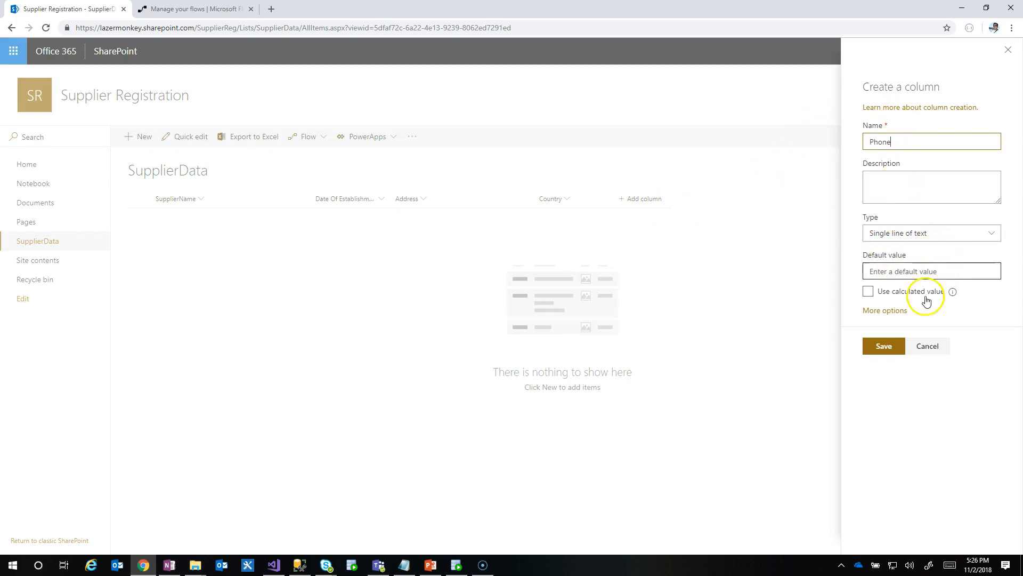
{"action": "left_click", "coordinate": [882, 346]}
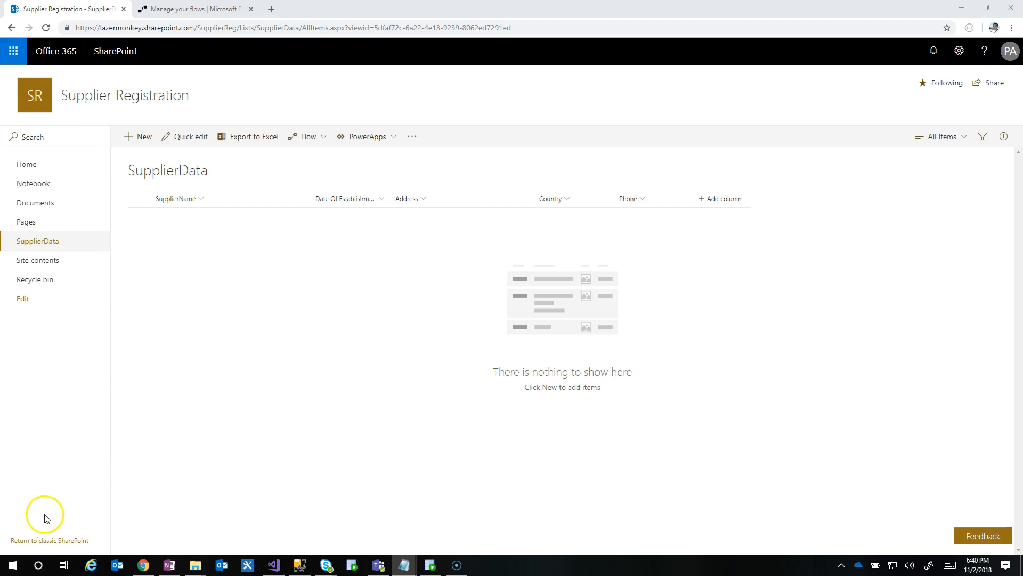
- Open the On-premises data gateway application, check the gateway's status and close it
{"action": "left_click", "coordinate": [20, 540]}
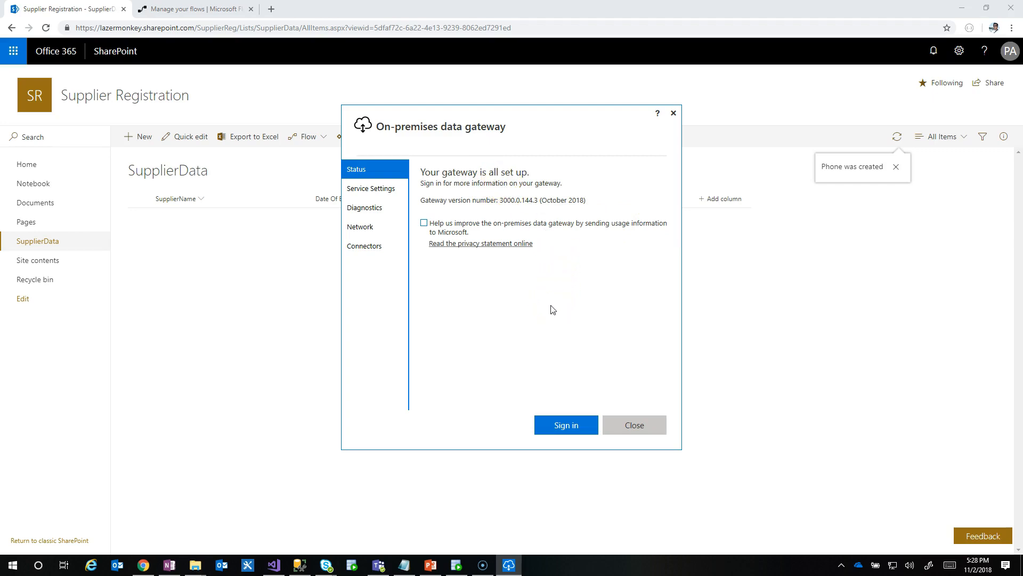
{"action": "left_click", "coordinate": [633, 425]}
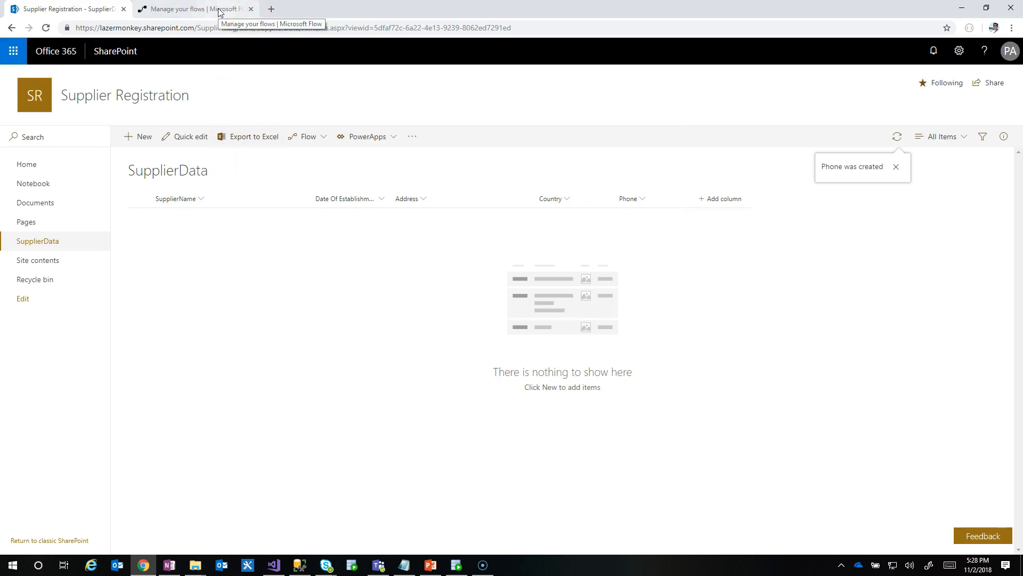
- Go to Microsoft Flow in the browser and start creating a new flow from blank
{"action": "left_click", "coordinate": [218, 12]}
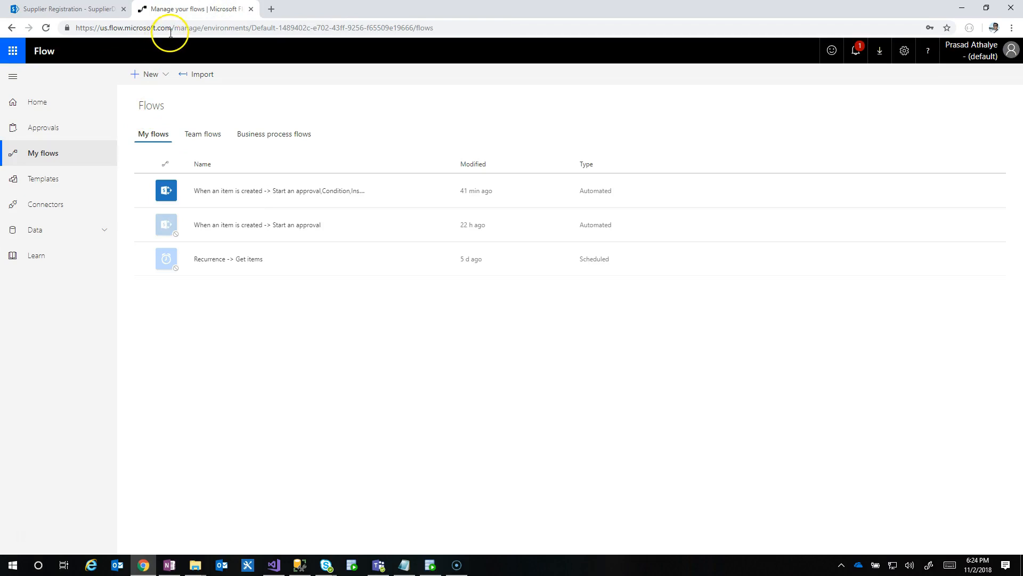
{"action": "left_click", "coordinate": [168, 78]}
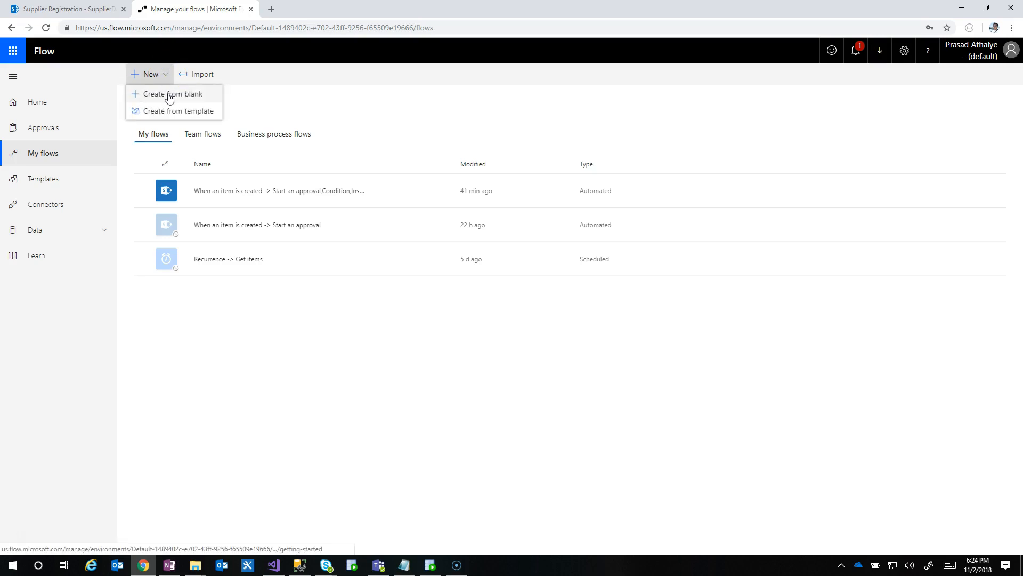
{"action": "left_click", "coordinate": [169, 95]}
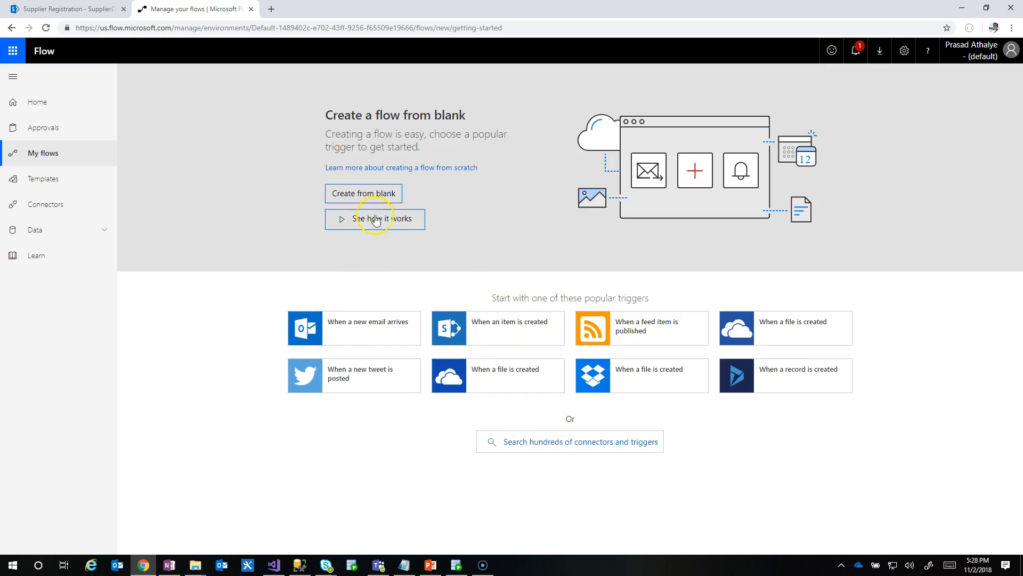
{"action": "left_click", "coordinate": [380, 199]}
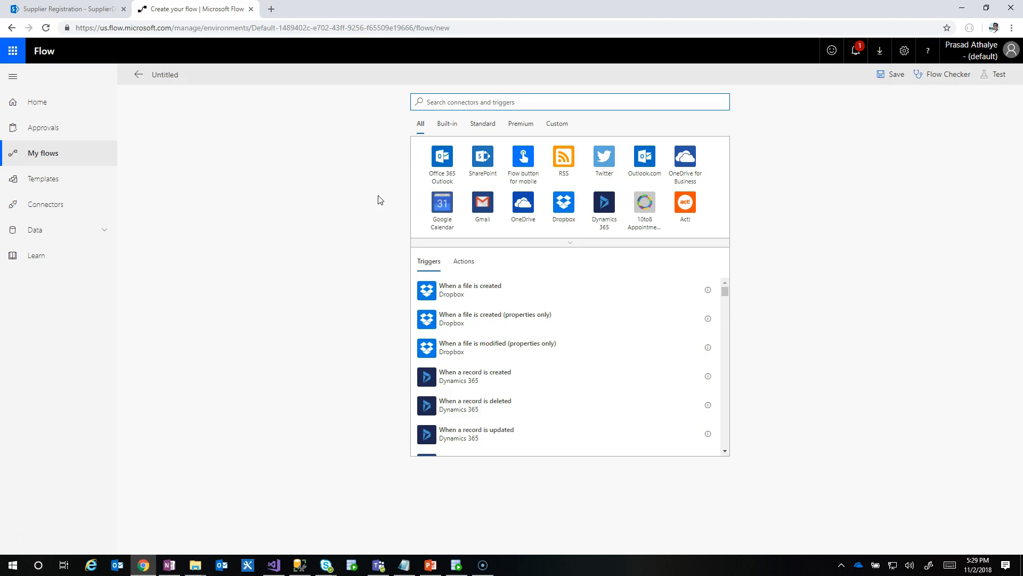
- Set the new flow's trigger to SharePoint's "When an item is created"
{"action": "left_click", "coordinate": [483, 161]}
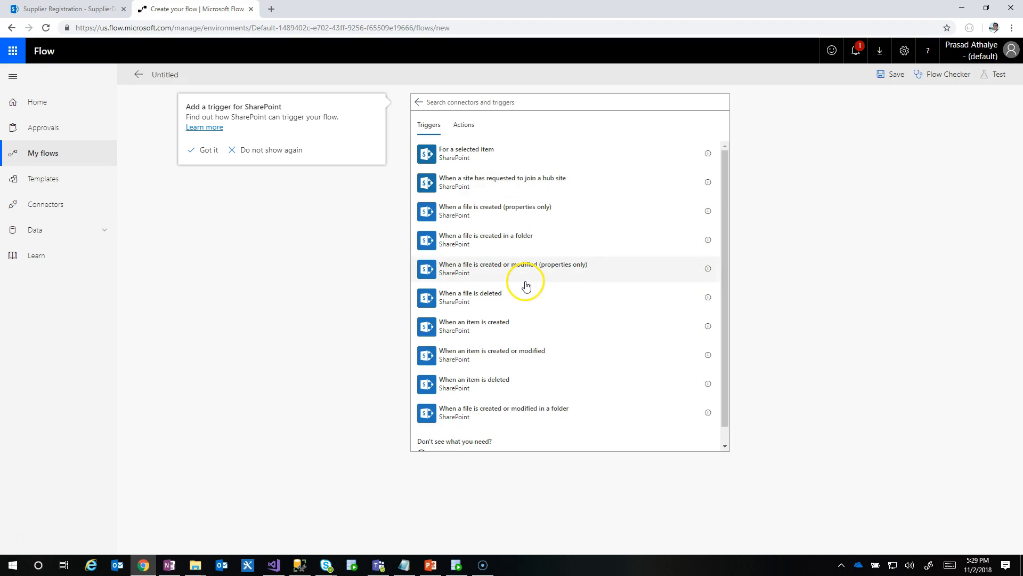
{"action": "left_click", "coordinate": [527, 325]}
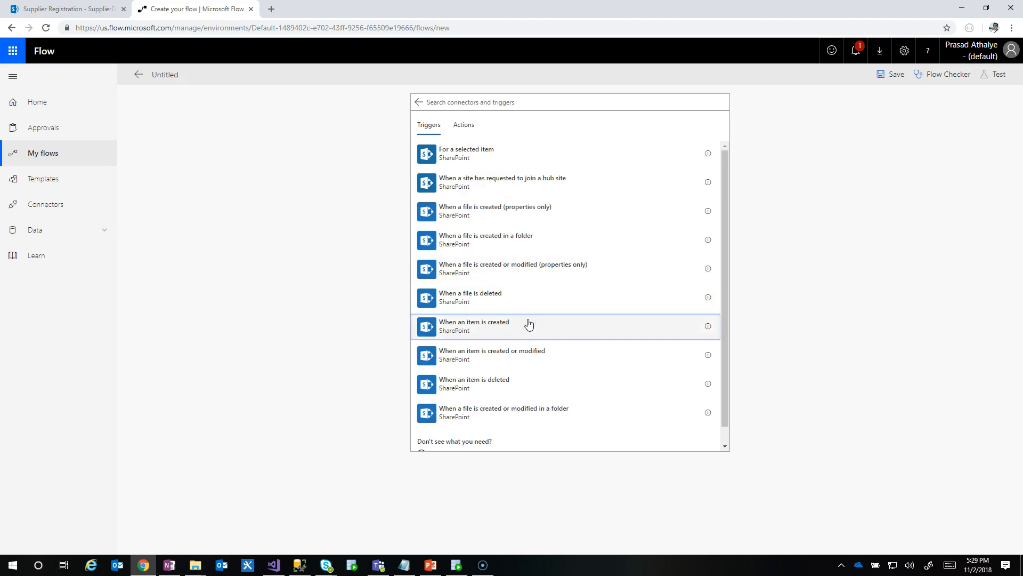
{"action": "left_click", "coordinate": [529, 324]}
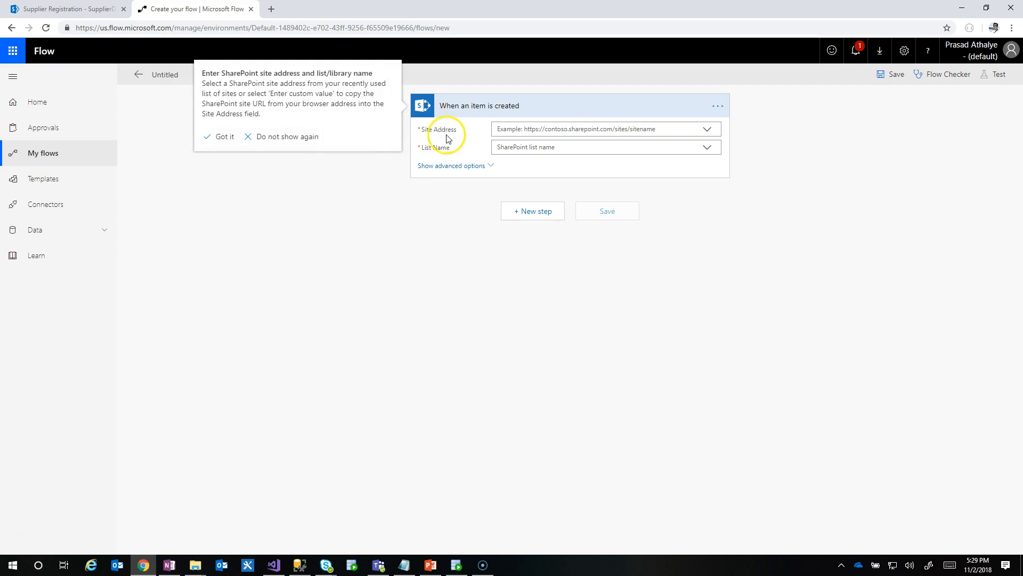
{"action": "left_click", "coordinate": [81, 13]}
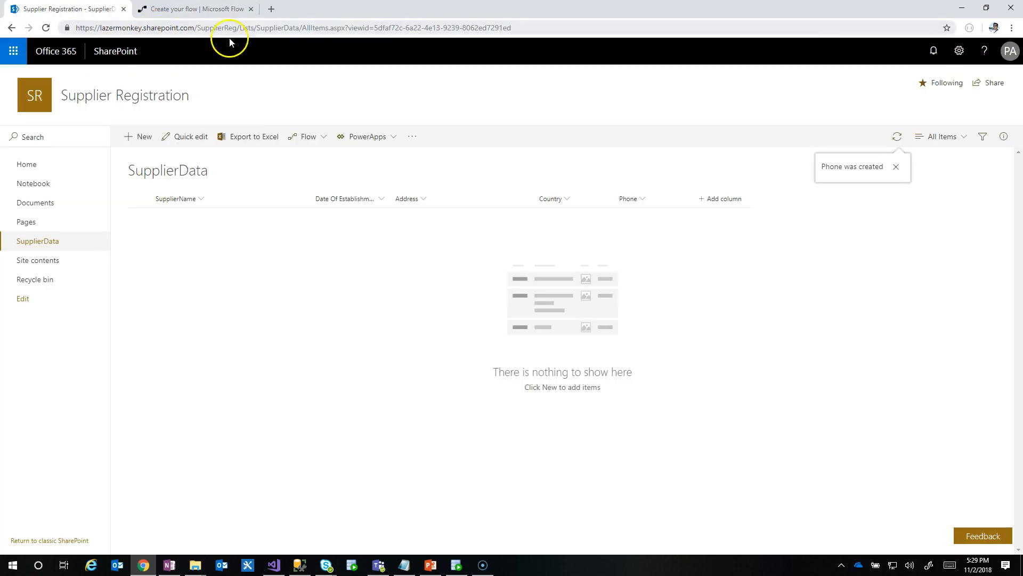
{"action": "left_click", "coordinate": [255, 30]}
{"action": "left_click", "coordinate": [239, 29]}
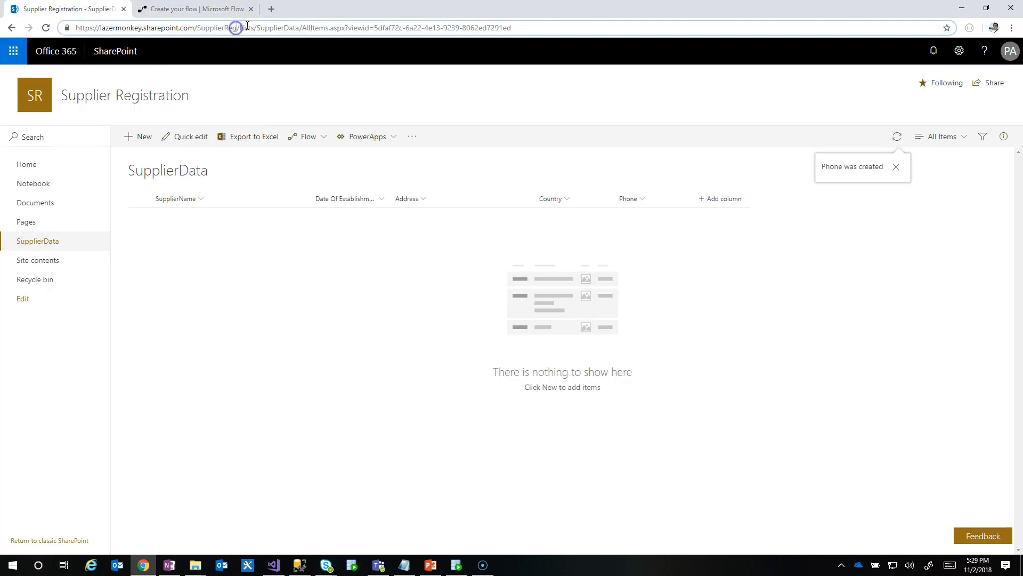
{"action": "key", "text": "shift+Home"}
{"action": "key", "text": "ctrl+c"}
- In the flow's trigger, enter the copied SupplierReg URL as a custom site address and choose SupplierData as the list
{"action": "left_click", "coordinate": [183, 9]}
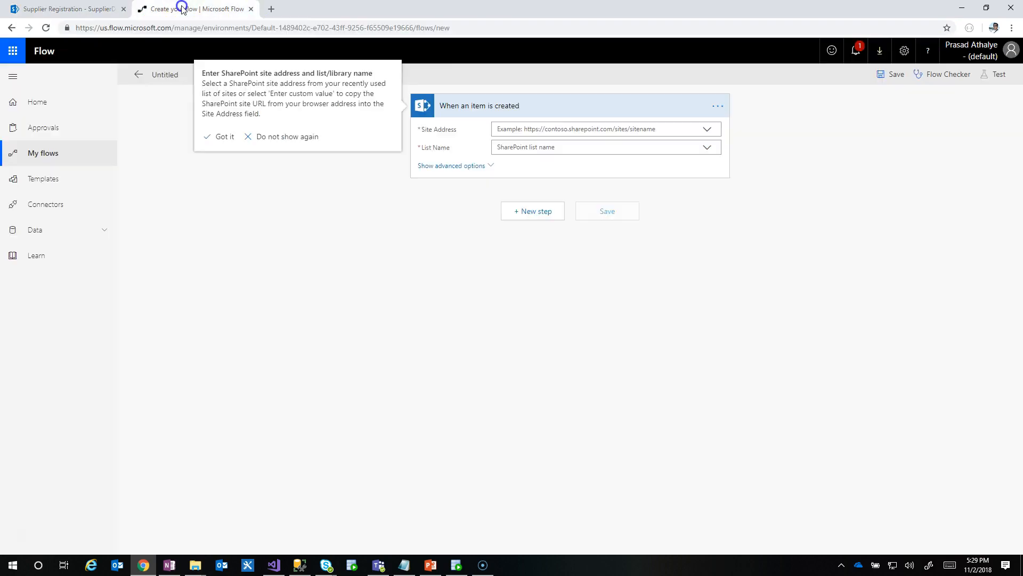
{"action": "left_click", "coordinate": [702, 130]}
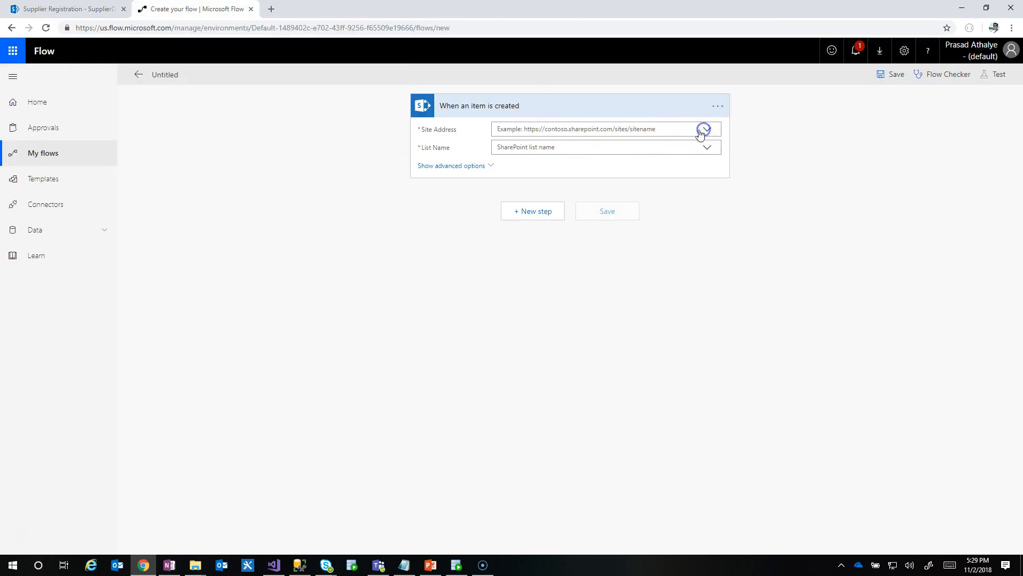
{"action": "left_click", "coordinate": [532, 158]}
{"action": "key", "text": "ctrl+v"}
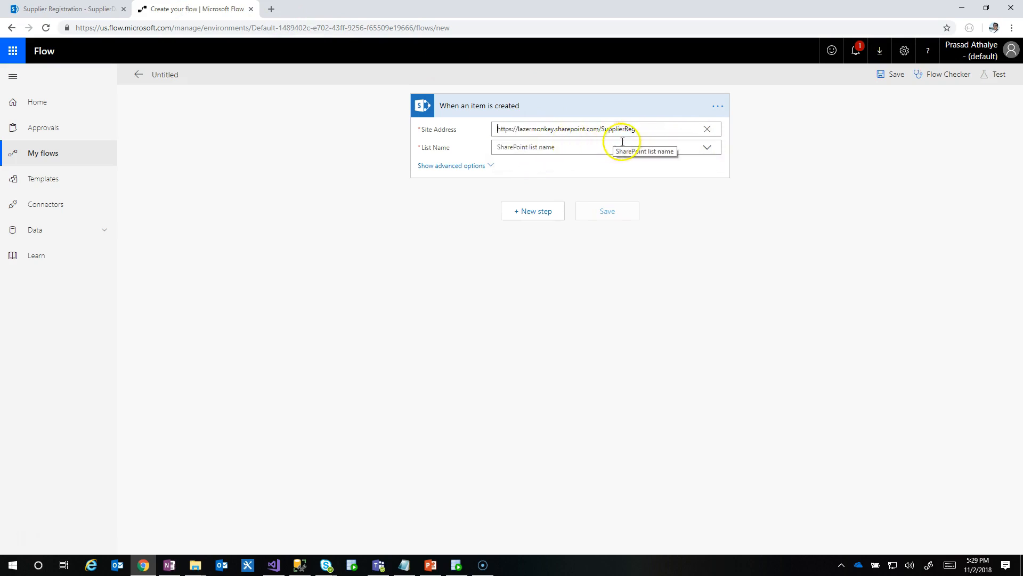
{"action": "left_click", "coordinate": [707, 148]}
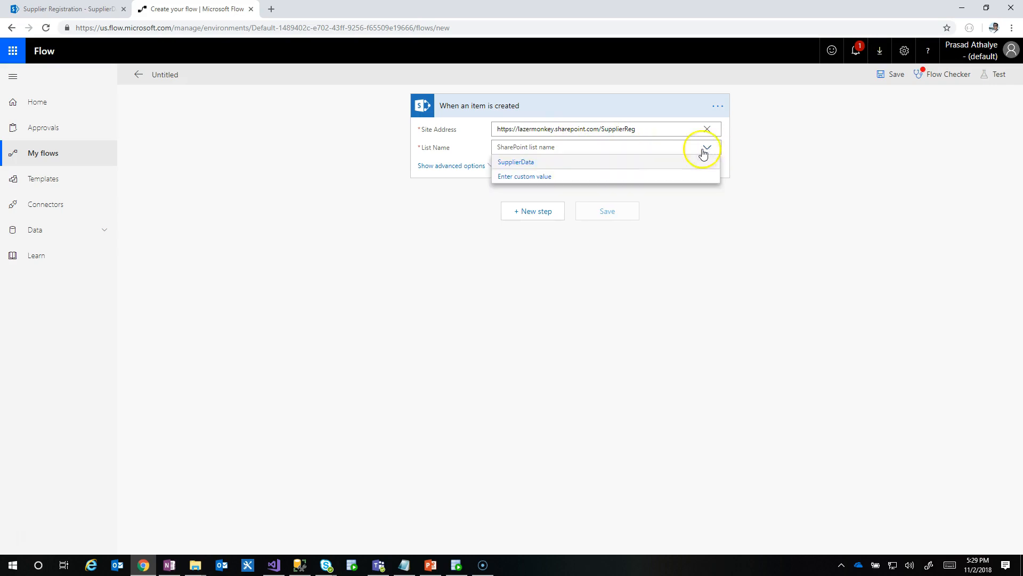
{"action": "left_click", "coordinate": [535, 161]}
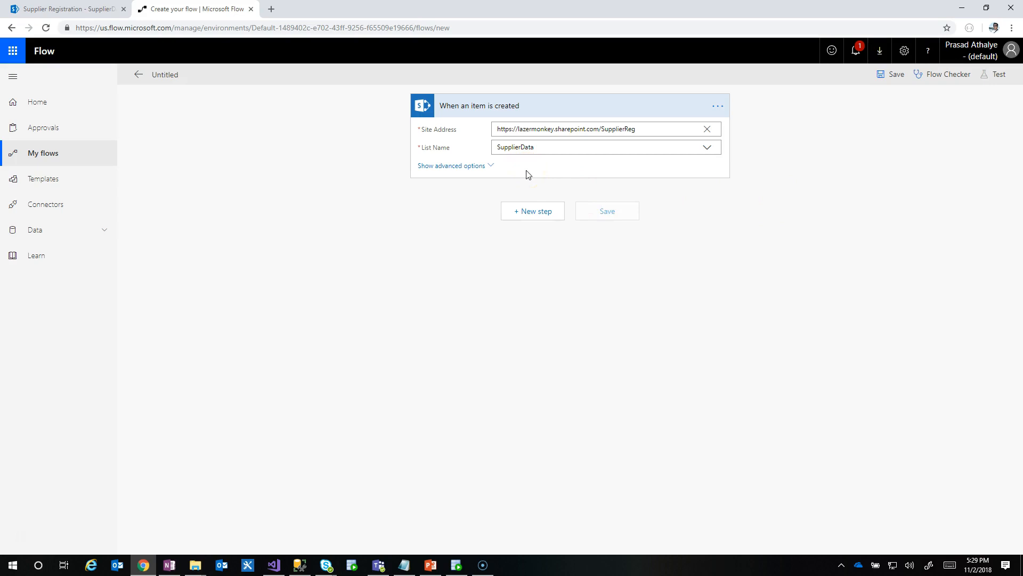
- Add a "Start an approval" action after the trigger with the approval type "Anyone from the assigned list"
{"action": "left_click", "coordinate": [537, 212]}
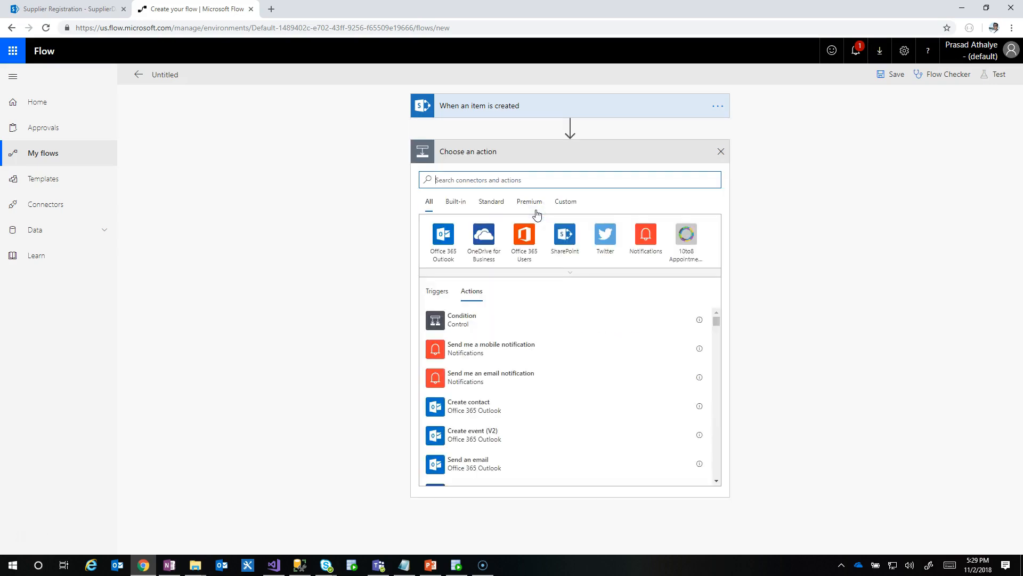
{"action": "type", "text": "start "}
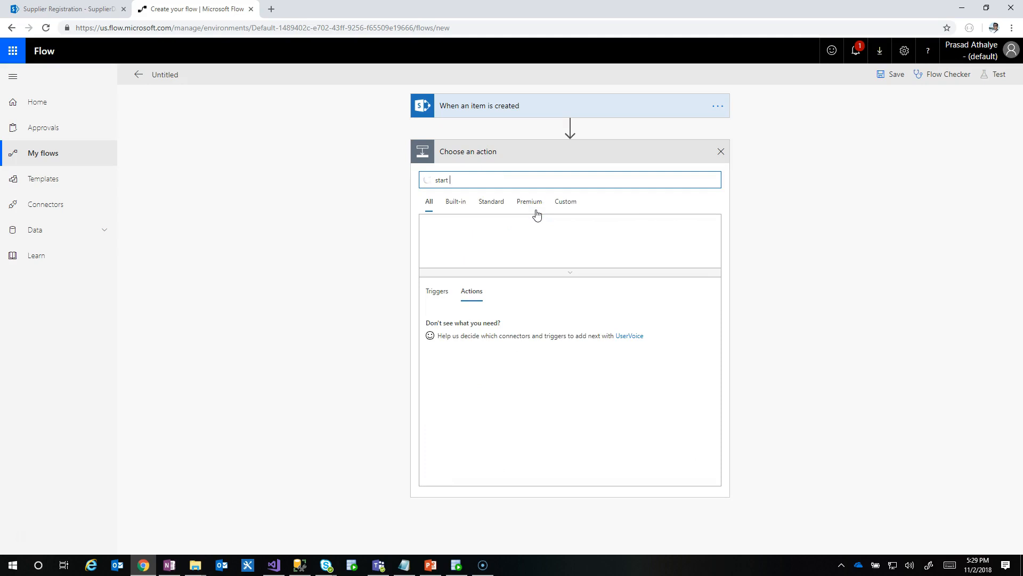
{"action": "type", "text": "an approval"}
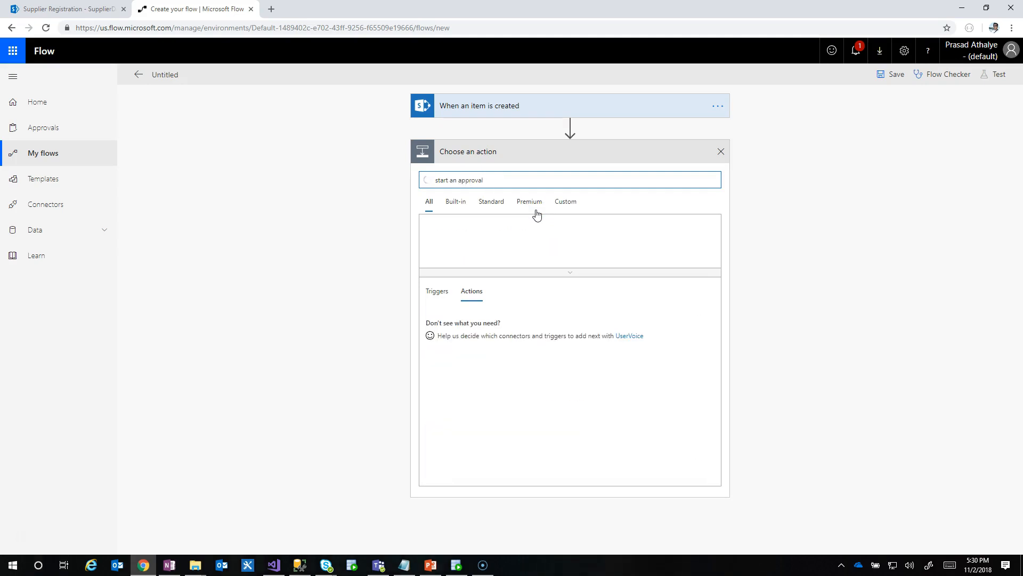
{"action": "left_click", "coordinate": [500, 320]}
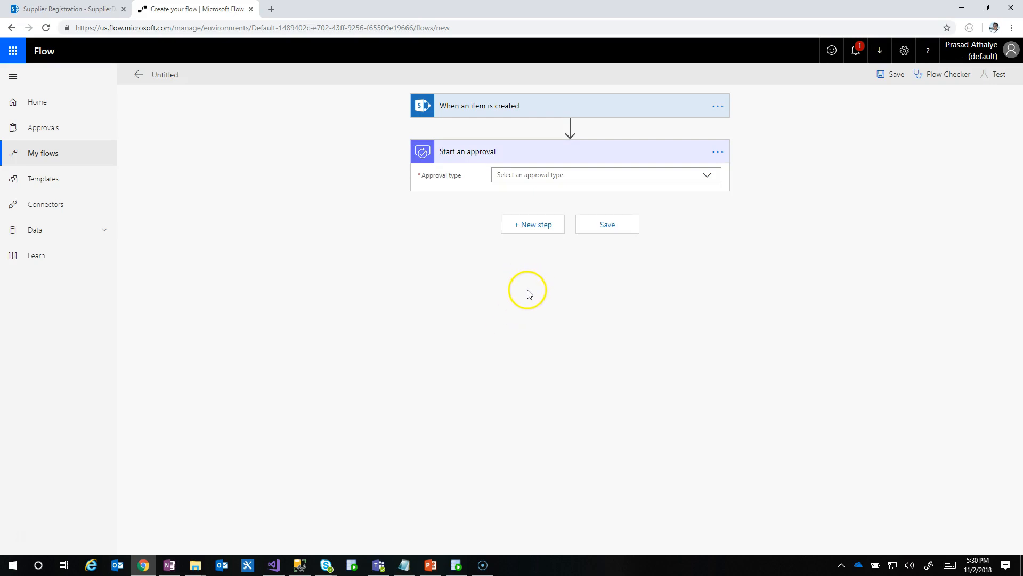
{"action": "left_click", "coordinate": [711, 180]}
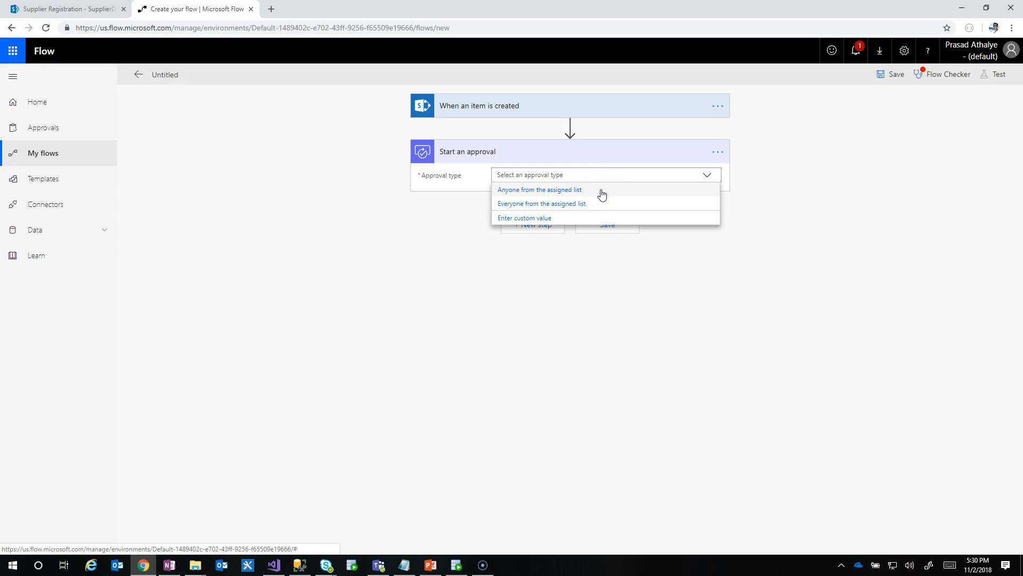
{"action": "left_click", "coordinate": [601, 193]}
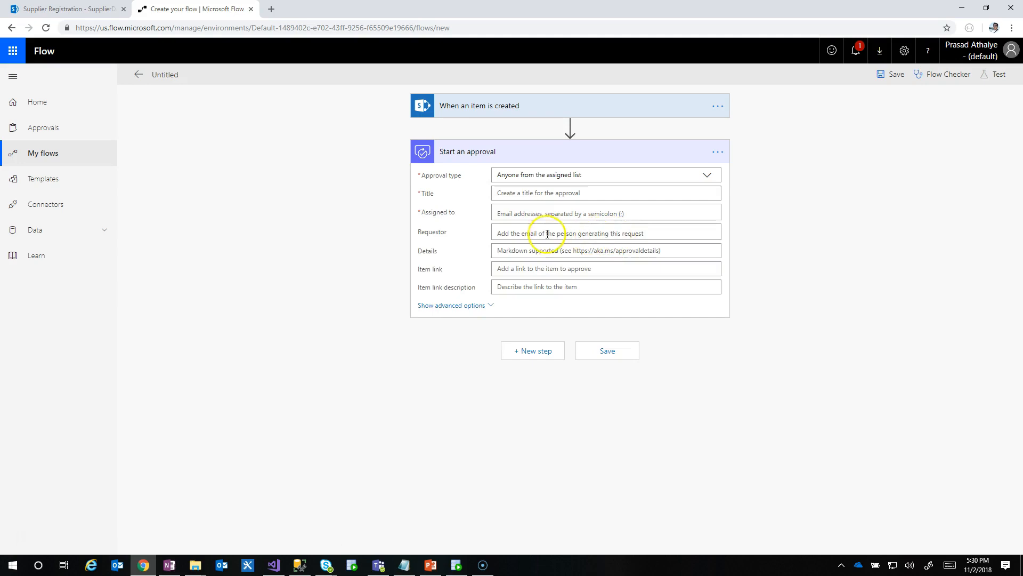
- Fill in the approver's name under Assigned to and the same person as Requestor, picking the suggested account for both
{"action": "left_click", "coordinate": [537, 214]}
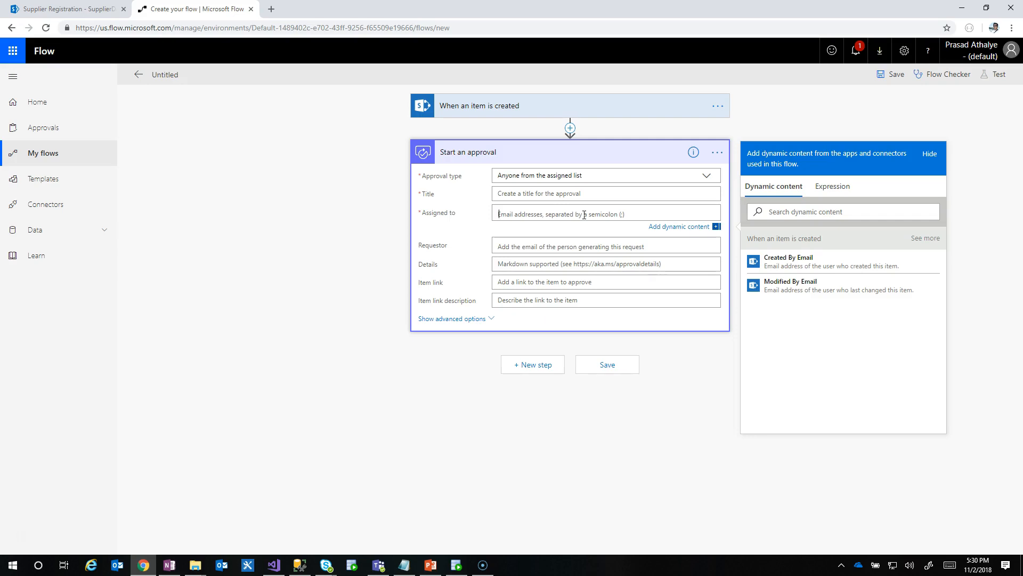
{"action": "type", "text": "Prasad"}
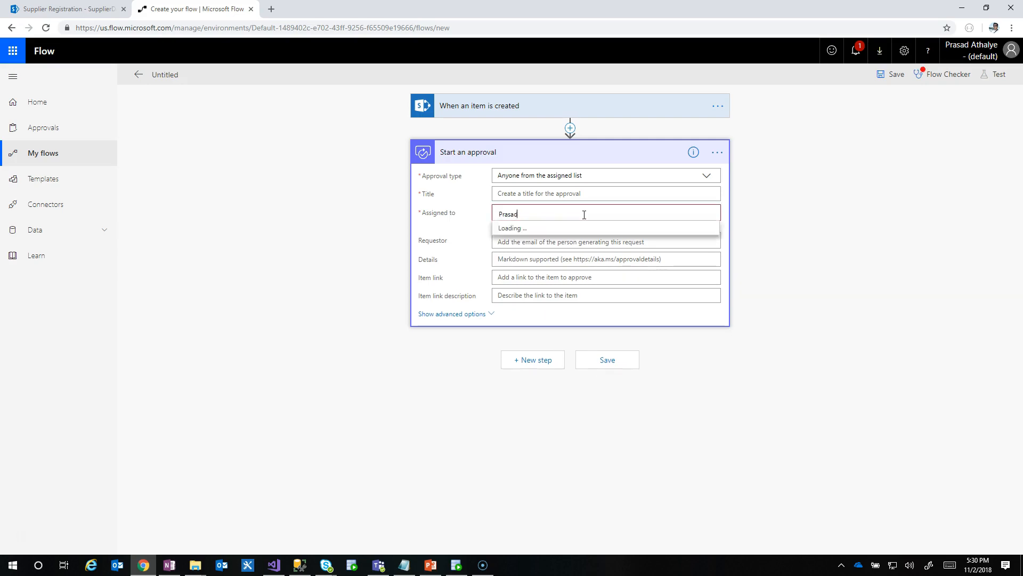
{"action": "left_click", "coordinate": [578, 226]}
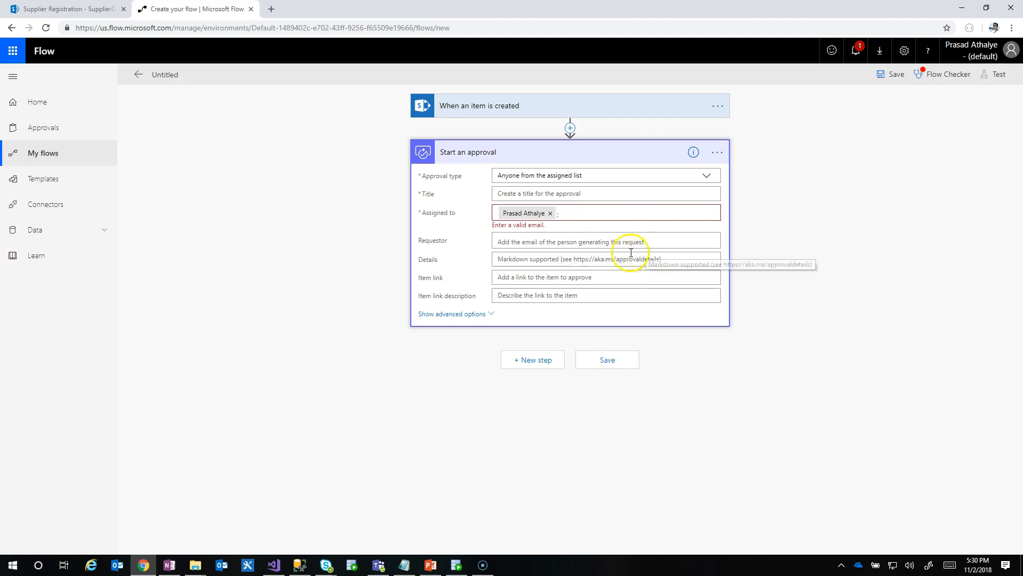
{"action": "left_click", "coordinate": [587, 240]}
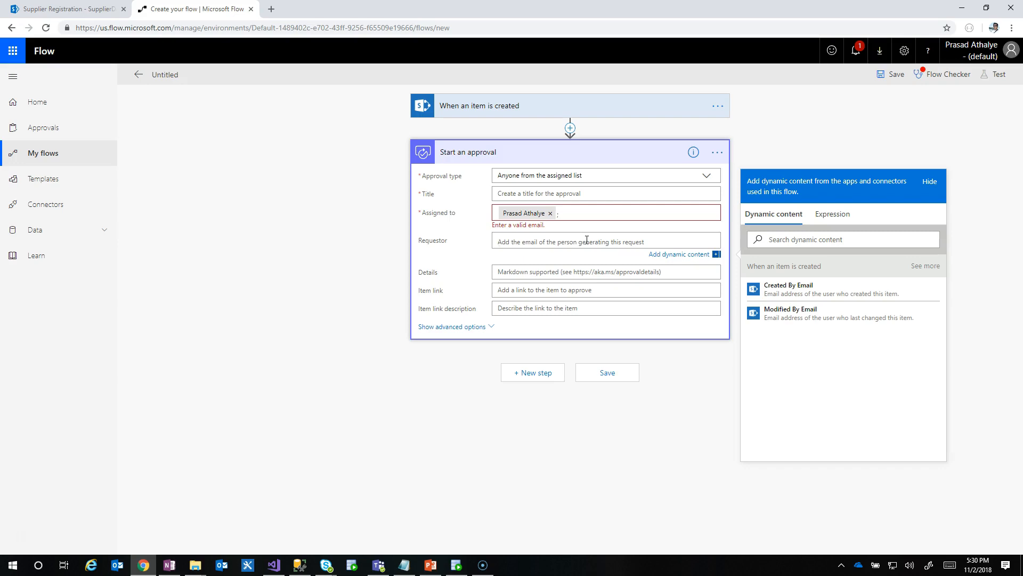
{"action": "type", "text": "Prasad"}
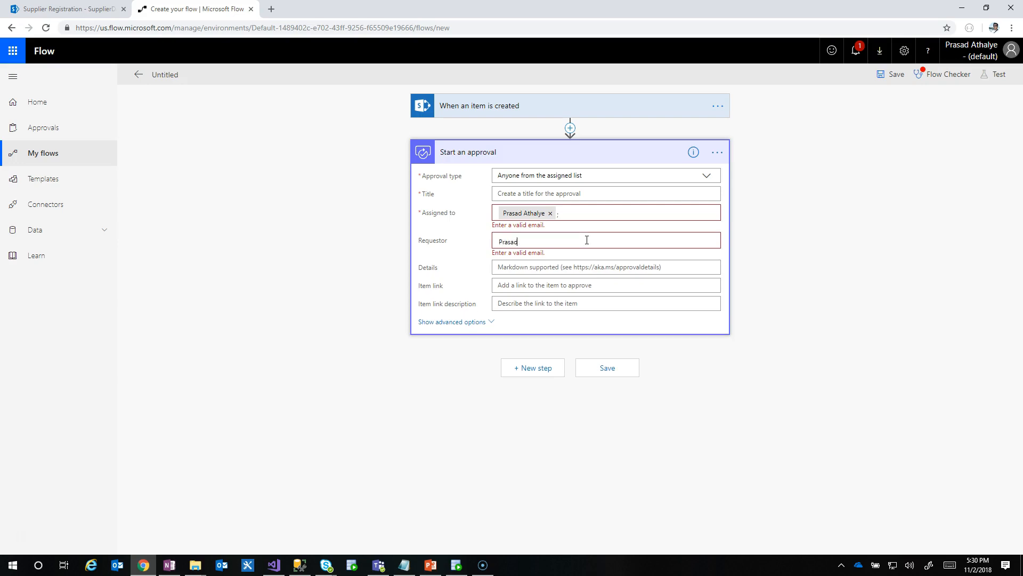
{"action": "left_click", "coordinate": [559, 260]}
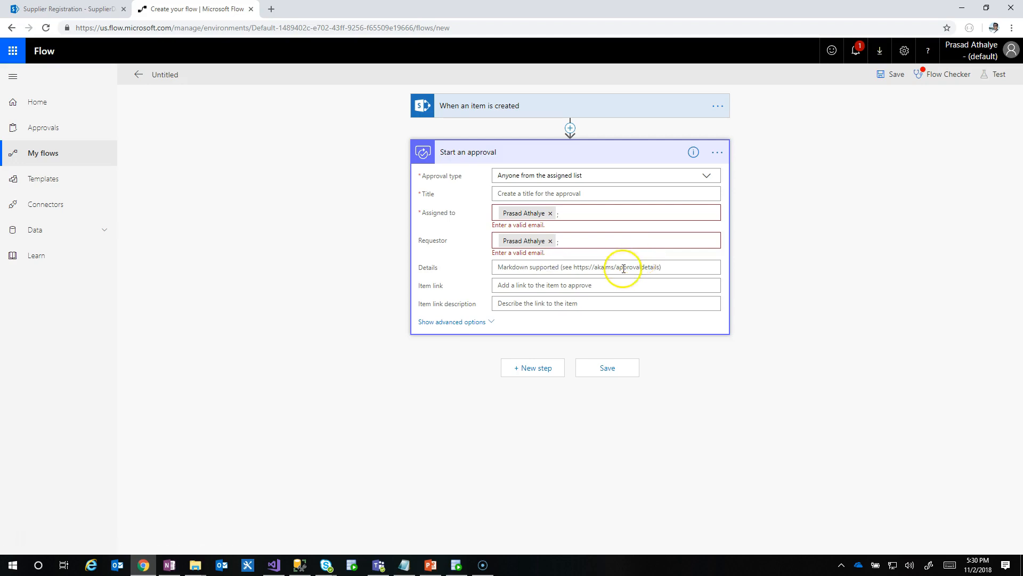
- Set the approval's item link to the trigger's "Link to item" dynamic content
{"action": "left_click", "coordinate": [613, 283]}
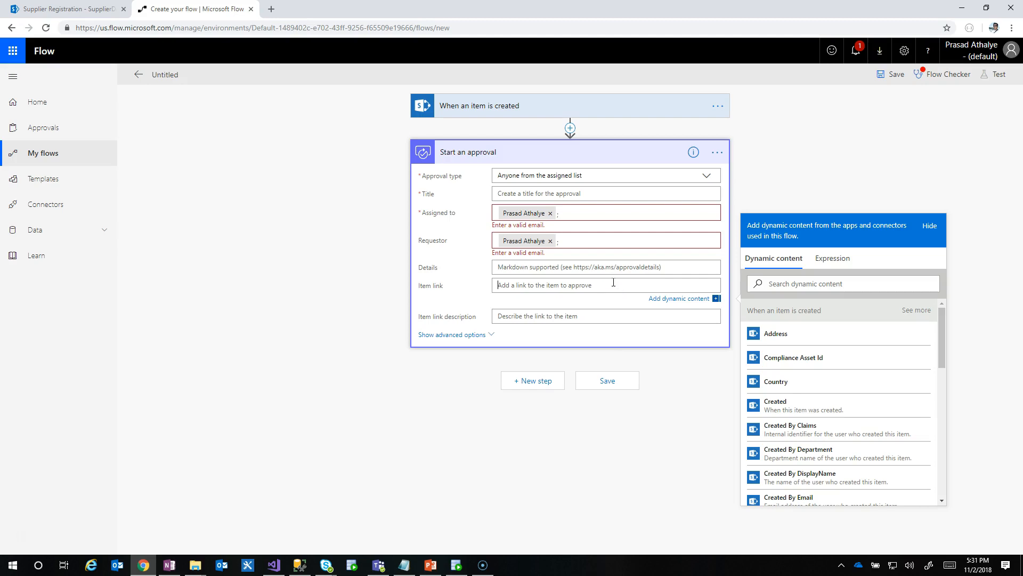
{"action": "left_click", "coordinate": [594, 280]}
{"action": "scroll", "coordinate": [852, 361], "scroll_direction": "down", "scroll_amount": 6}
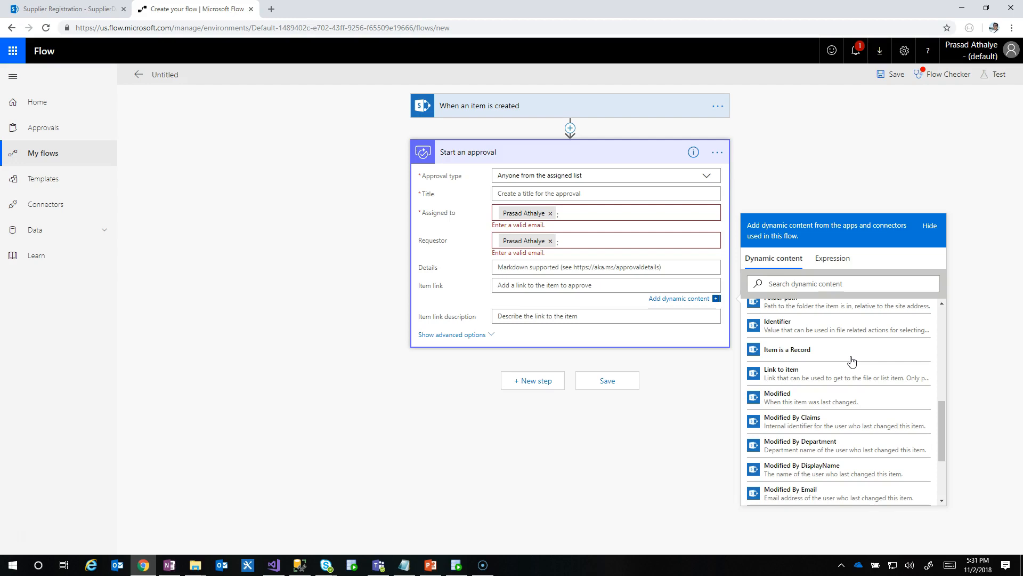
{"action": "left_click", "coordinate": [812, 376]}
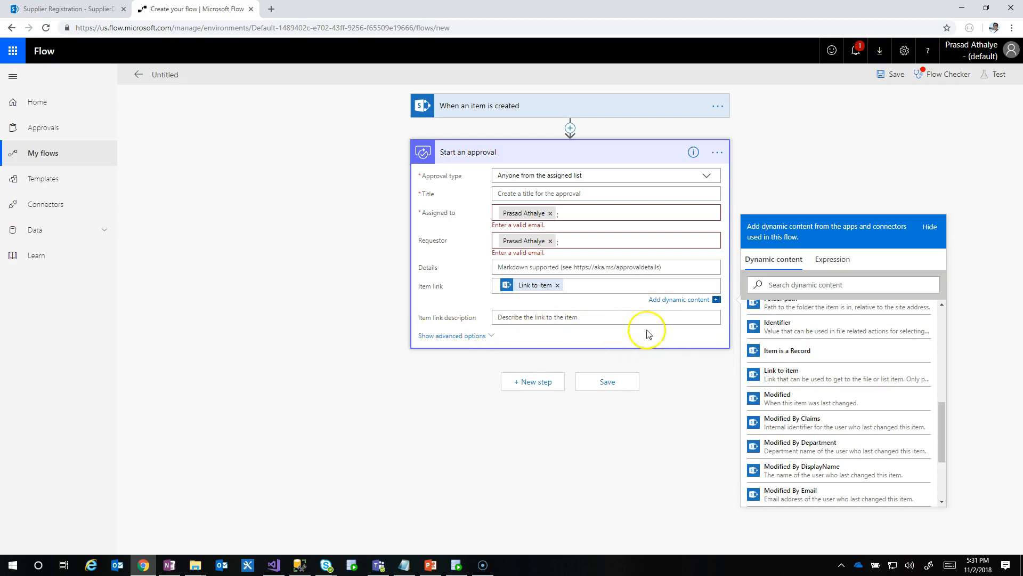
- Set the approval's item link description to the Title dynamic content and close the dynamic content list
{"action": "scroll", "coordinate": [807, 377], "scroll_direction": "down", "scroll_amount": 2}
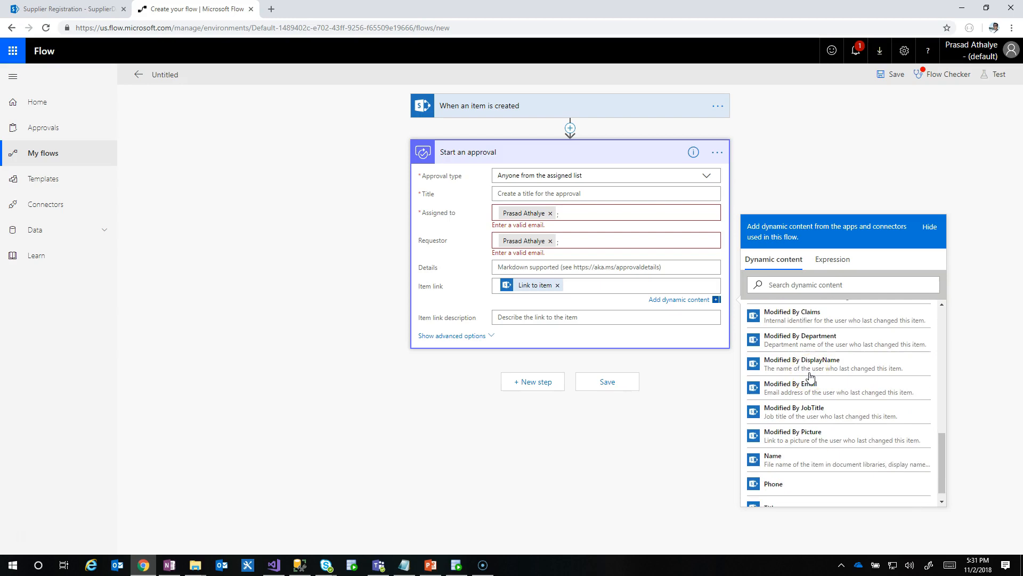
{"action": "left_click", "coordinate": [808, 494]}
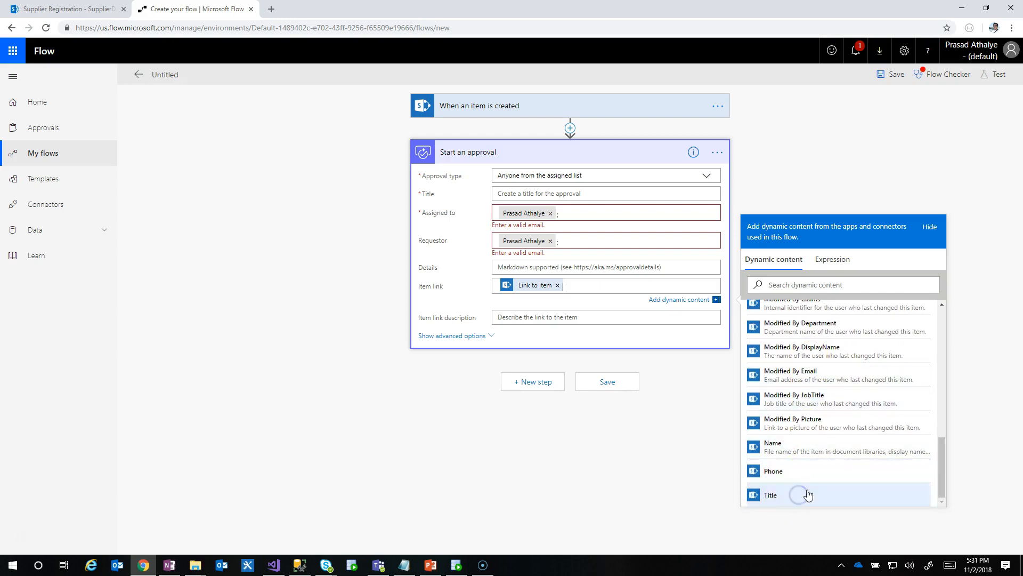
{"action": "left_click", "coordinate": [602, 286]}
{"action": "left_click", "coordinate": [541, 315]}
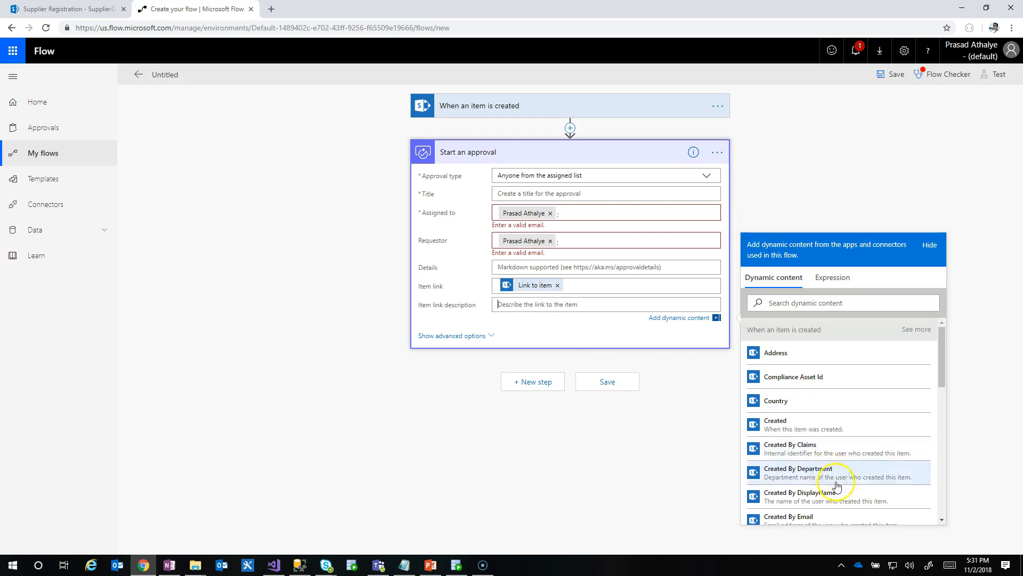
{"action": "scroll", "coordinate": [853, 469], "scroll_direction": "down", "scroll_amount": 8}
{"action": "left_click", "coordinate": [810, 513]}
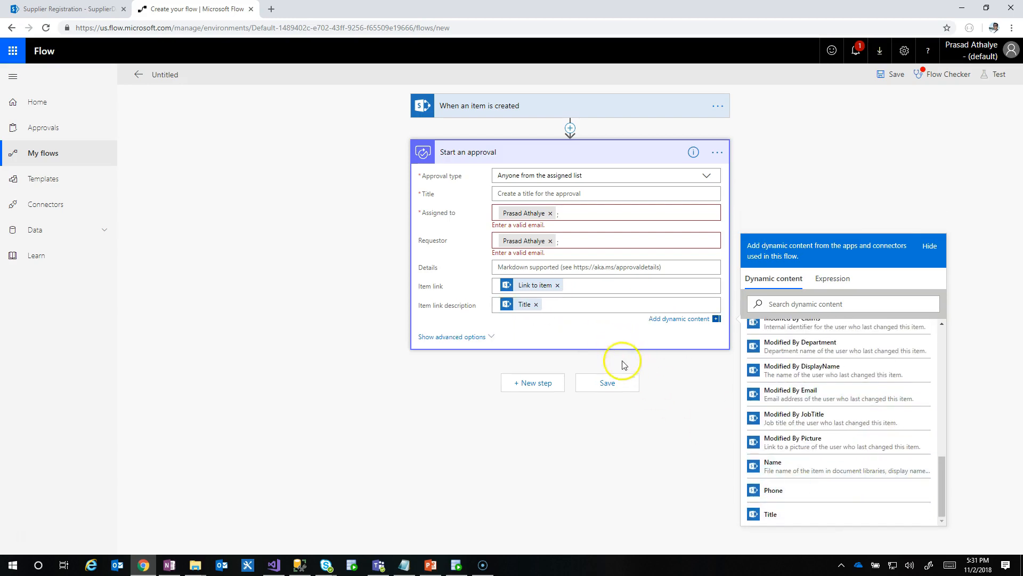
{"action": "left_click", "coordinate": [901, 211]}
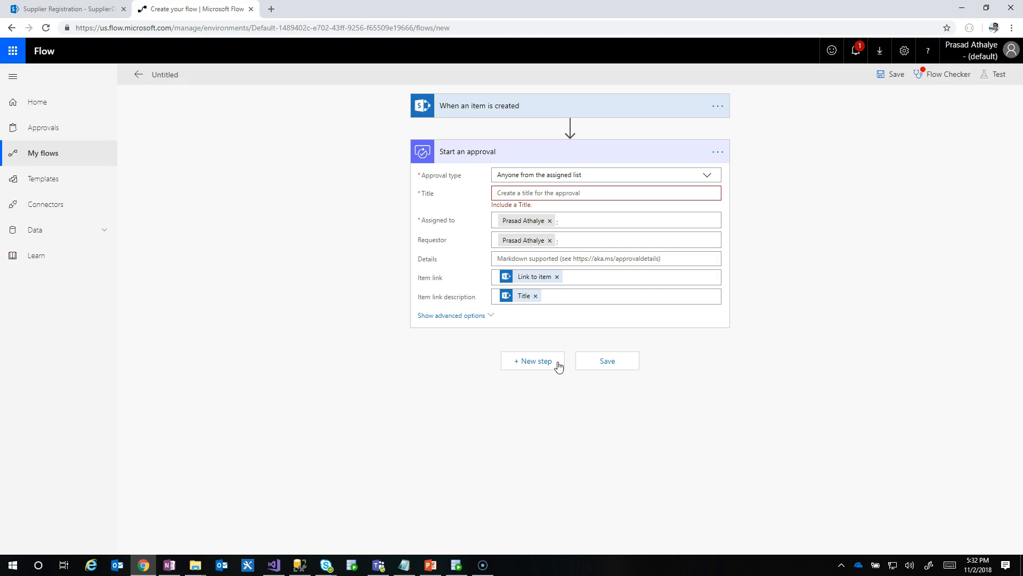
- Add a Condition control as a new step below the approval action
{"action": "left_click", "coordinate": [543, 371]}
{"action": "left_click", "coordinate": [541, 367]}
{"action": "scroll", "coordinate": [555, 363], "scroll_direction": "down", "scroll_amount": 3}
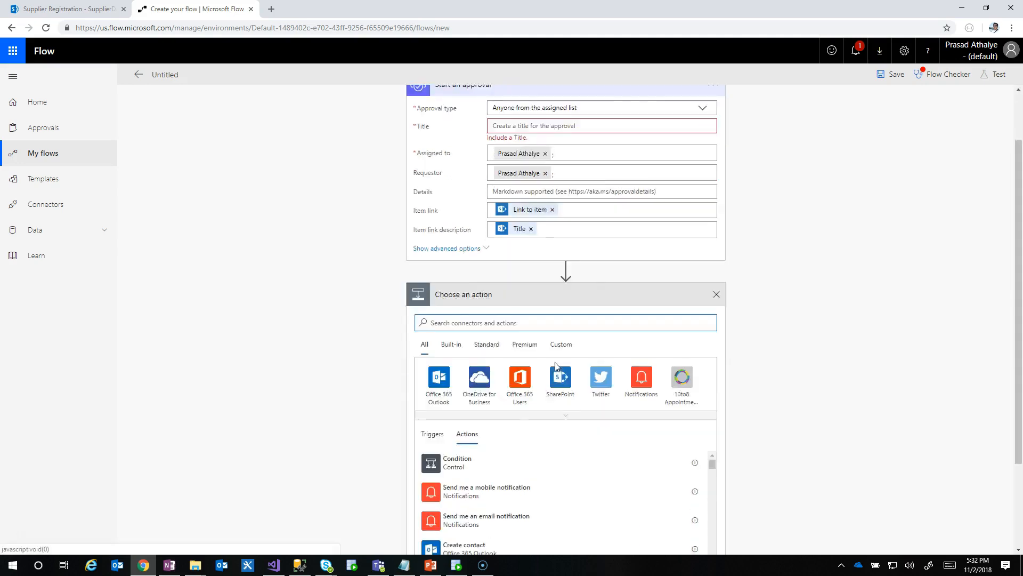
{"action": "left_click", "coordinate": [520, 372]}
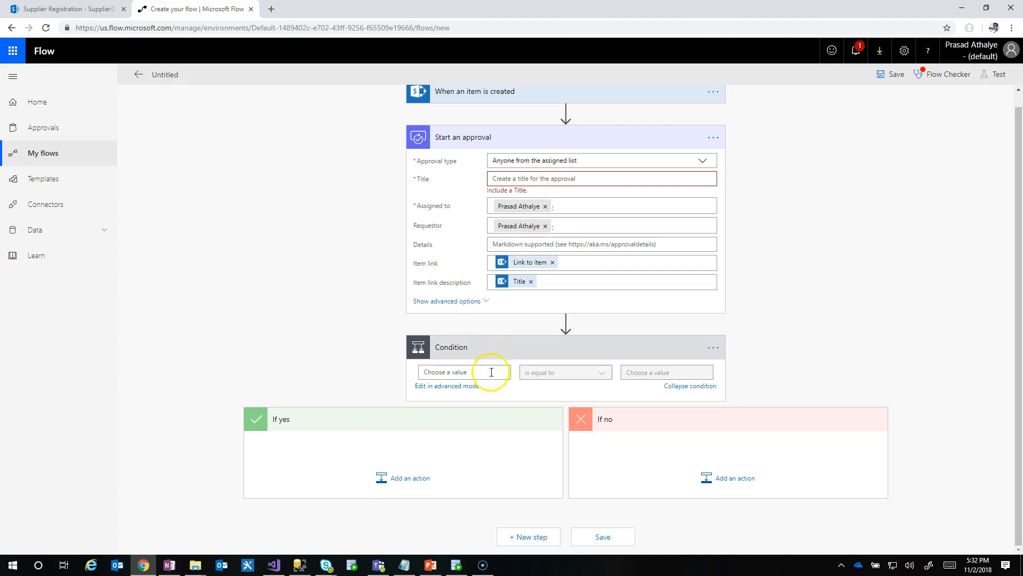
- Set the condition's first value to the approval's Response dynamic content
{"action": "left_click", "coordinate": [454, 373]}
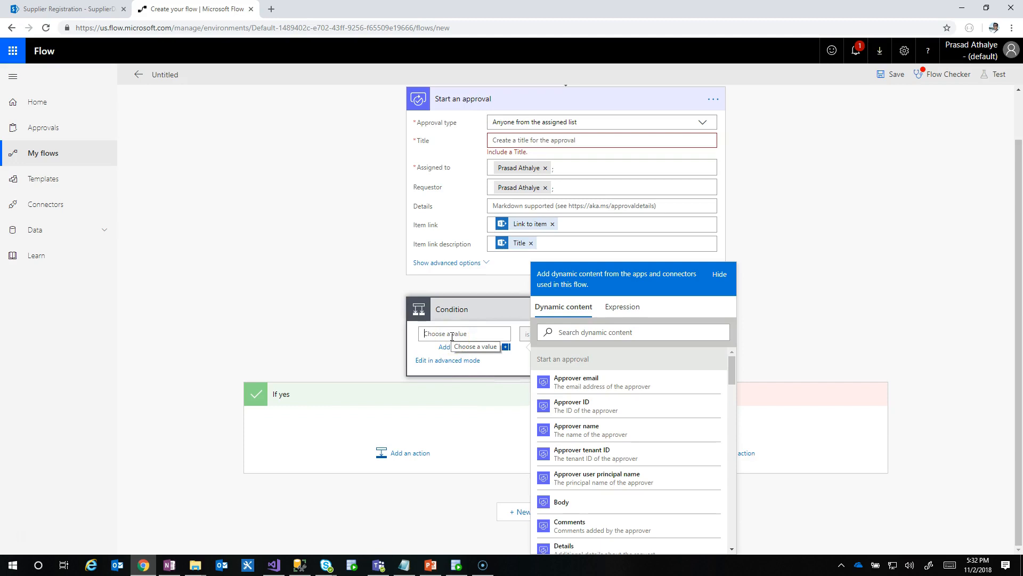
{"action": "left_click", "coordinate": [611, 454]}
{"action": "left_click", "coordinate": [617, 451]}
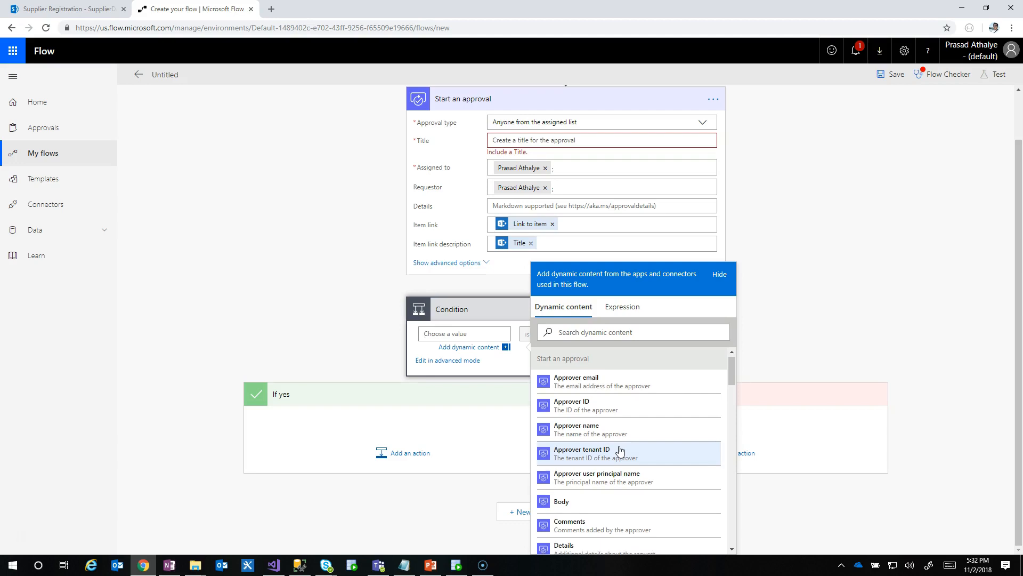
{"action": "scroll", "coordinate": [620, 451], "scroll_direction": "down", "scroll_amount": 1}
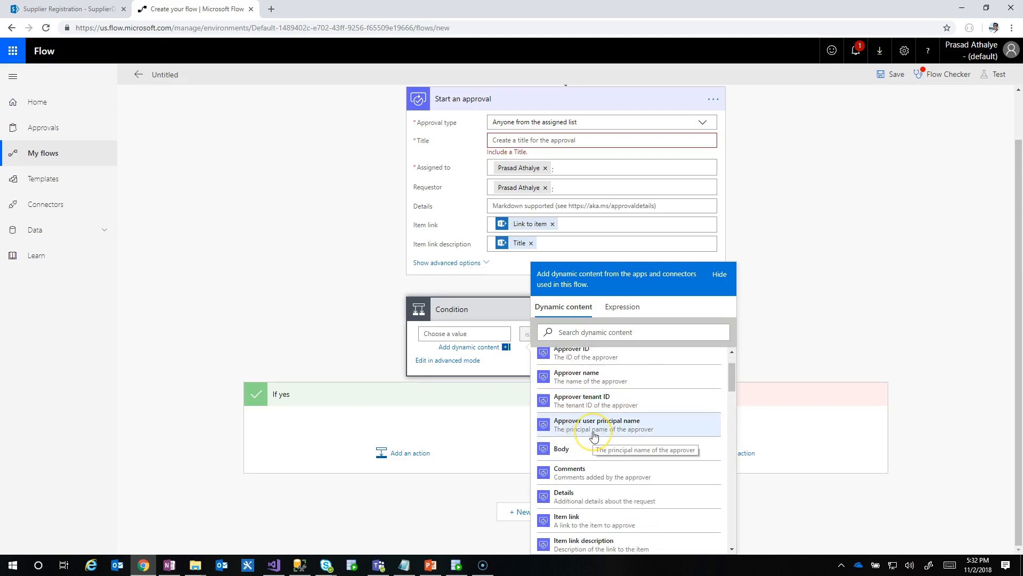
{"action": "scroll", "coordinate": [593, 437], "scroll_direction": "down", "scroll_amount": 1}
{"action": "scroll", "coordinate": [594, 437], "scroll_direction": "down", "scroll_amount": 3}
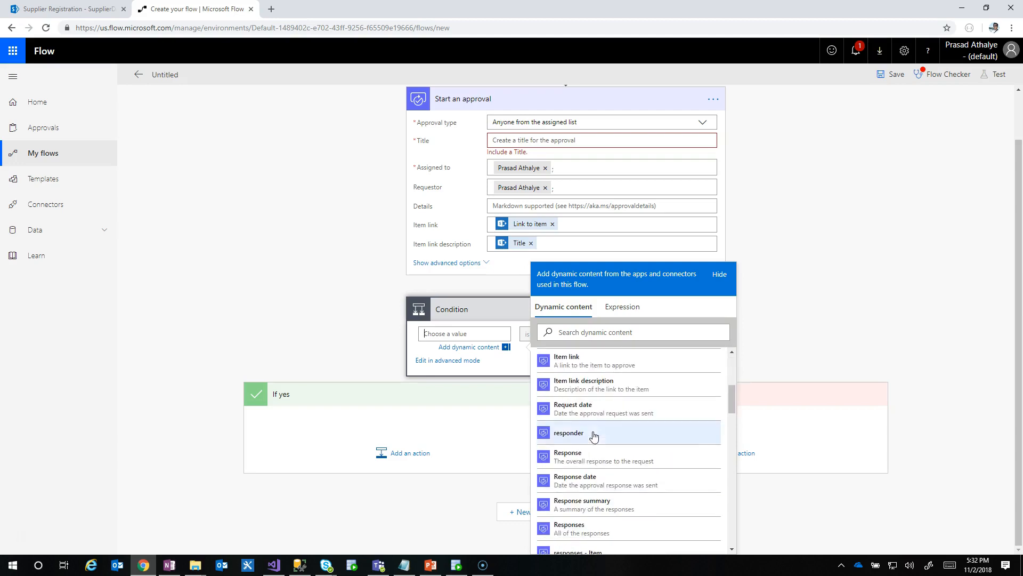
{"action": "left_click", "coordinate": [572, 457]}
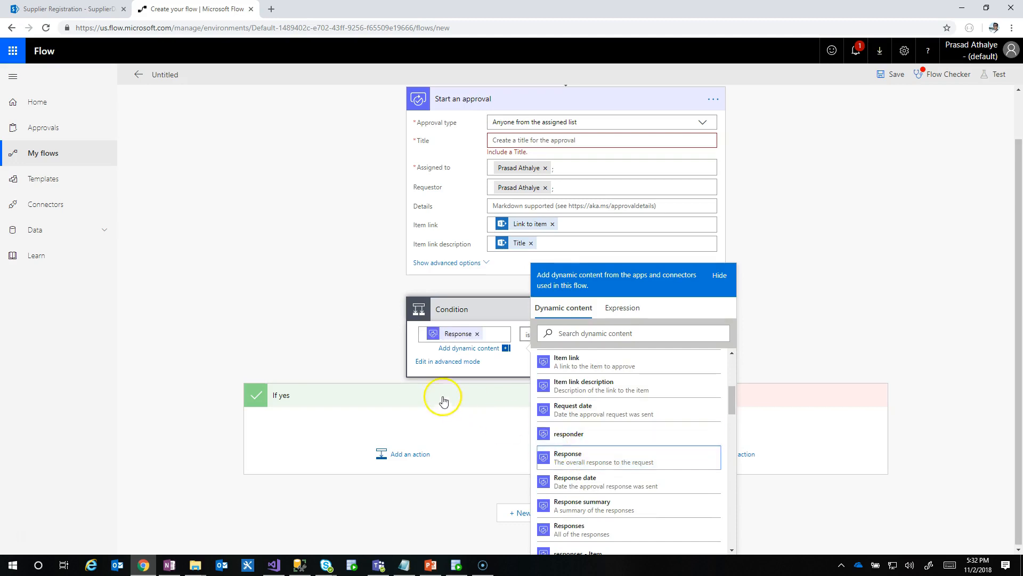
{"action": "left_click", "coordinate": [501, 371]}
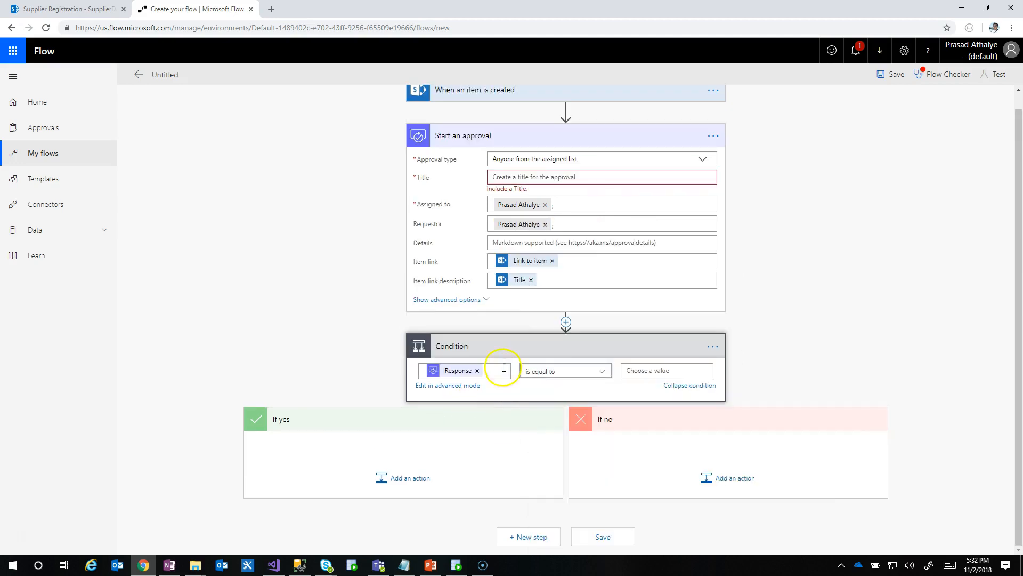
- Set the condition's comparison value to "Approve"
{"action": "left_click", "coordinate": [636, 368]}
{"action": "type", "text": "Approve"}
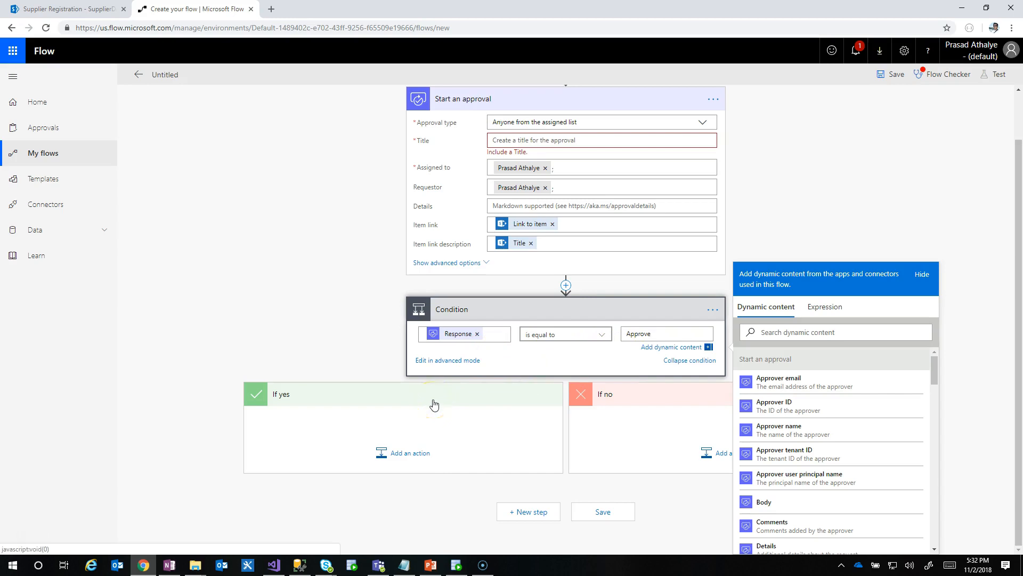
- Add the Oracle Database "Insert row" action to the condition's If yes branch, searching the actions for "Insert row"
{"action": "left_click", "coordinate": [402, 459]}
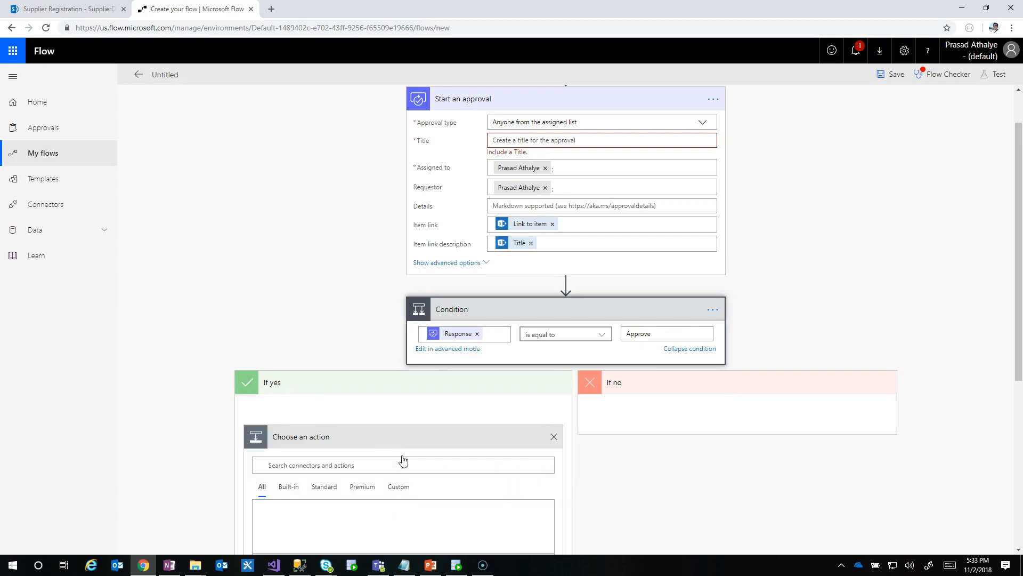
{"action": "scroll", "coordinate": [746, 461], "scroll_direction": "down", "scroll_amount": 2}
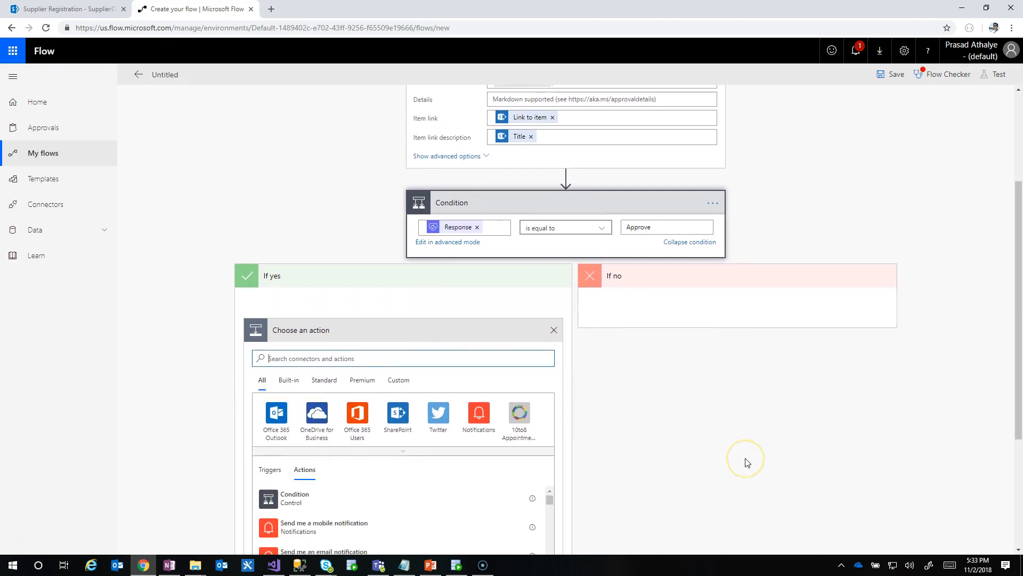
{"action": "type", "text": "Insert"}
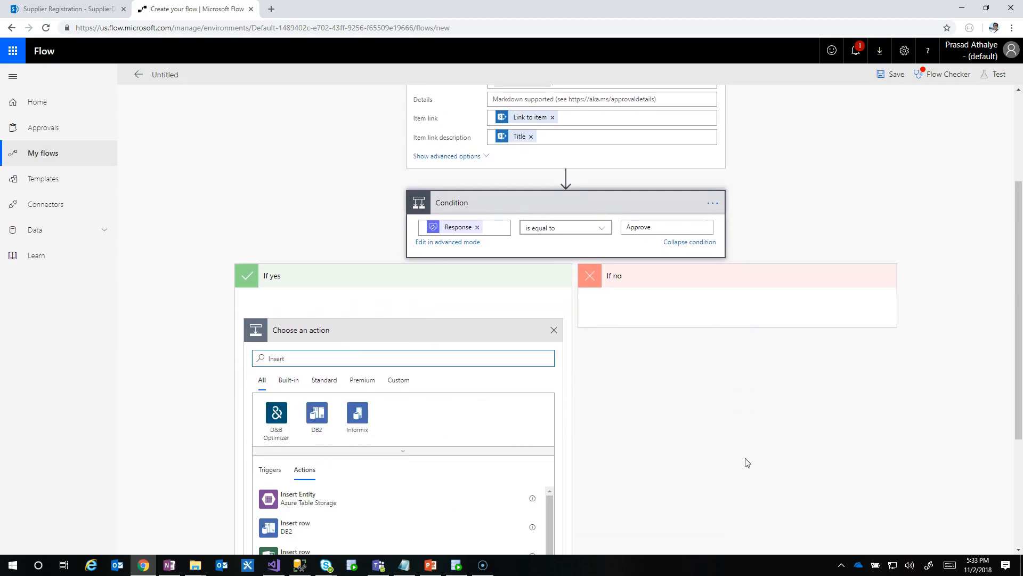
{"action": "type", "text": " row"}
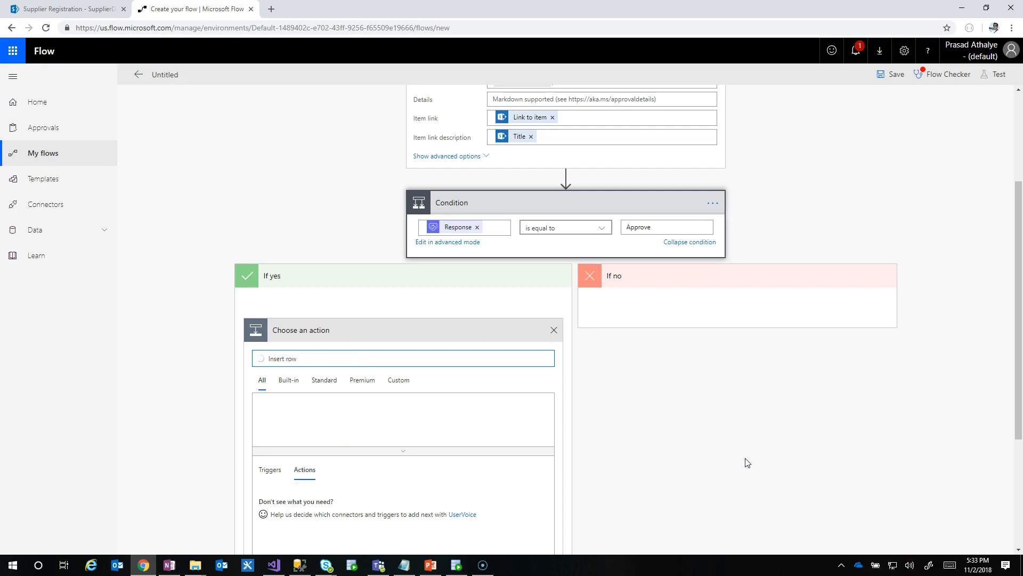
{"action": "scroll", "coordinate": [648, 471], "scroll_direction": "down", "scroll_amount": 2}
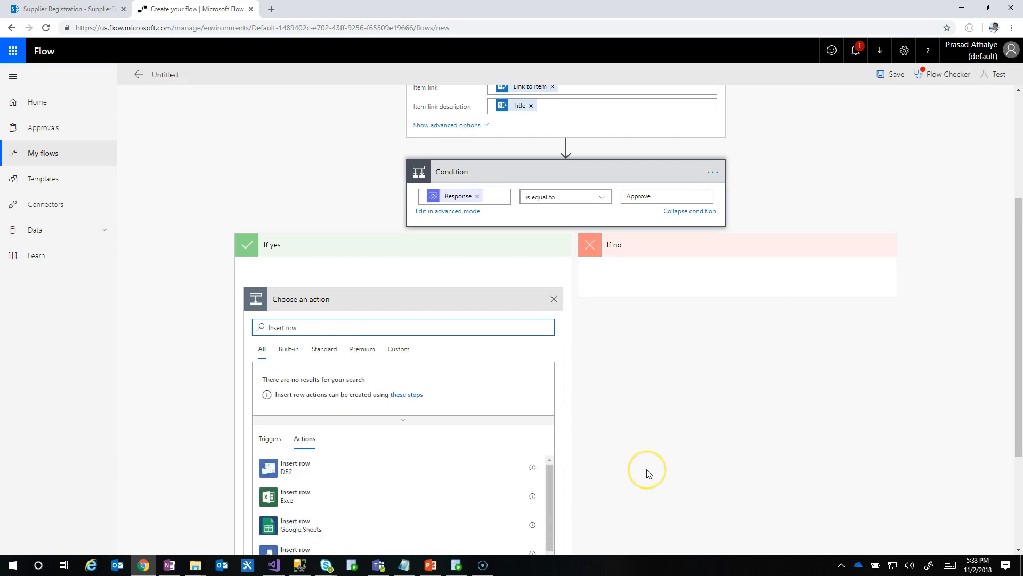
{"action": "scroll", "coordinate": [648, 474], "scroll_direction": "down", "scroll_amount": 2}
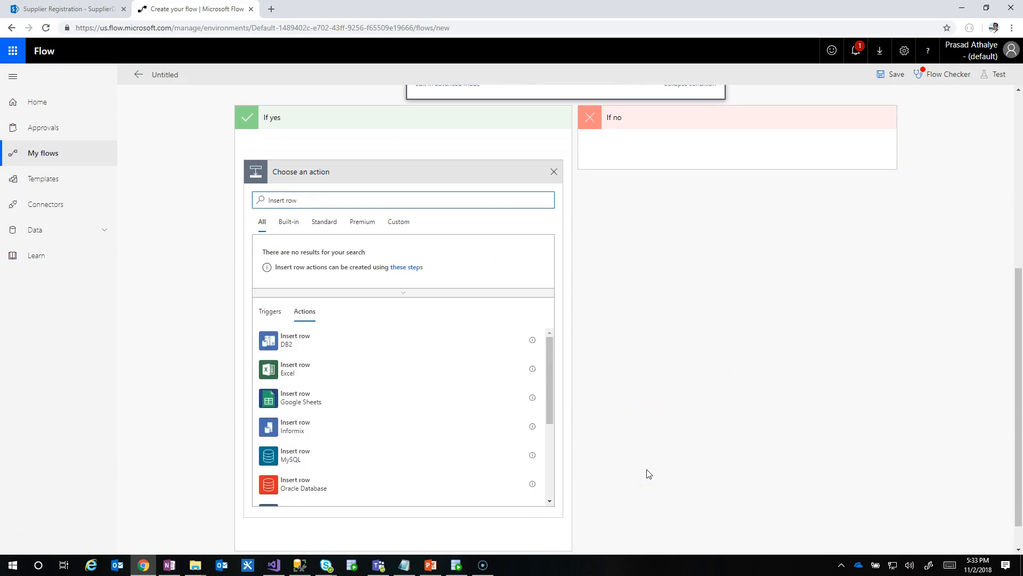
{"action": "left_click", "coordinate": [316, 489]}
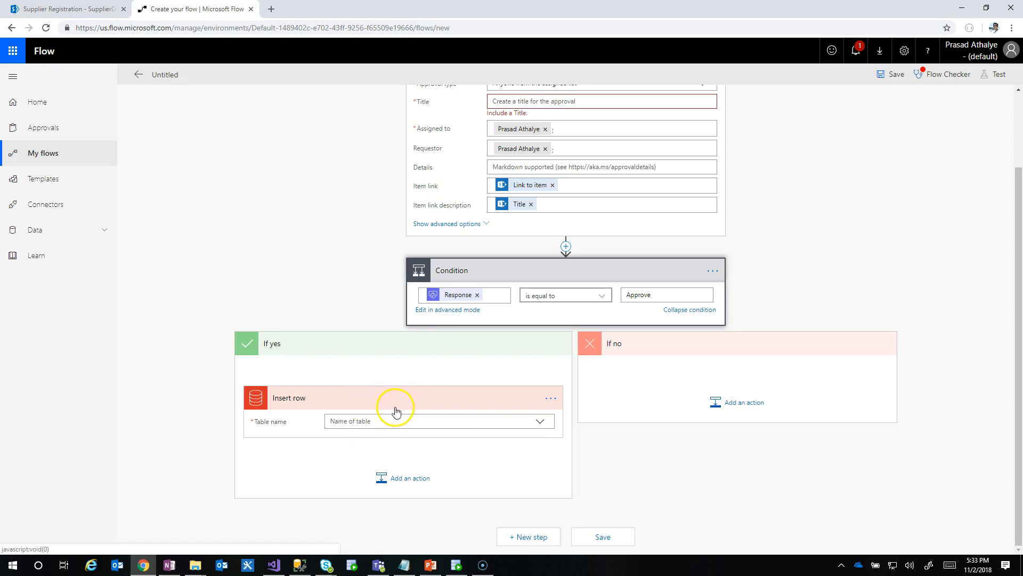
- Add a new Oracle Database connection named "Supplier Data On Premise Connection" for the Insert row action, using the existing on-premises gateway
{"action": "left_click", "coordinate": [551, 399]}
{"action": "left_click", "coordinate": [551, 399]}
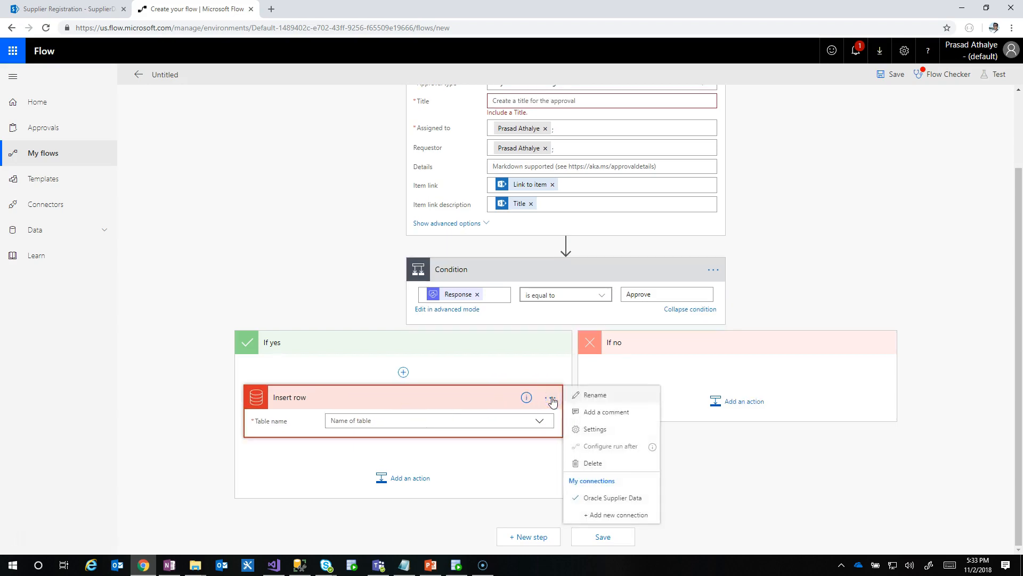
{"action": "left_click", "coordinate": [617, 515]}
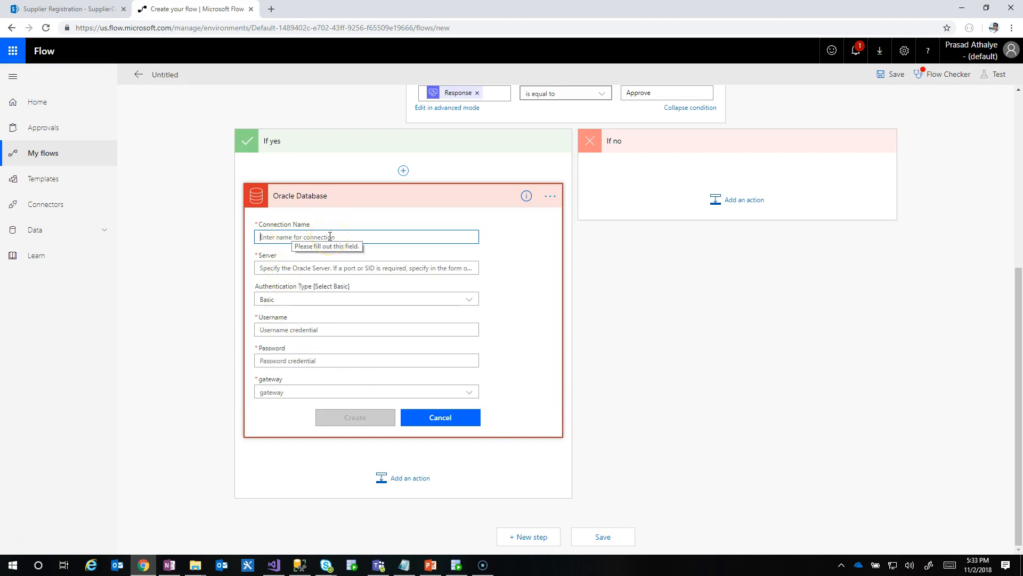
{"action": "type", "text": "Supplier Data On Premise Connection"}
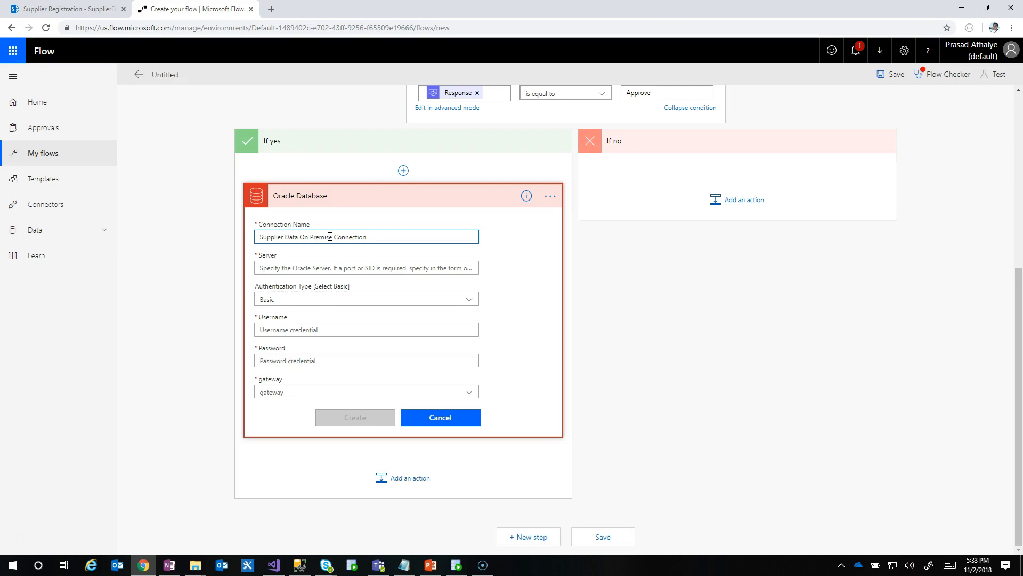
{"action": "left_click", "coordinate": [341, 264]}
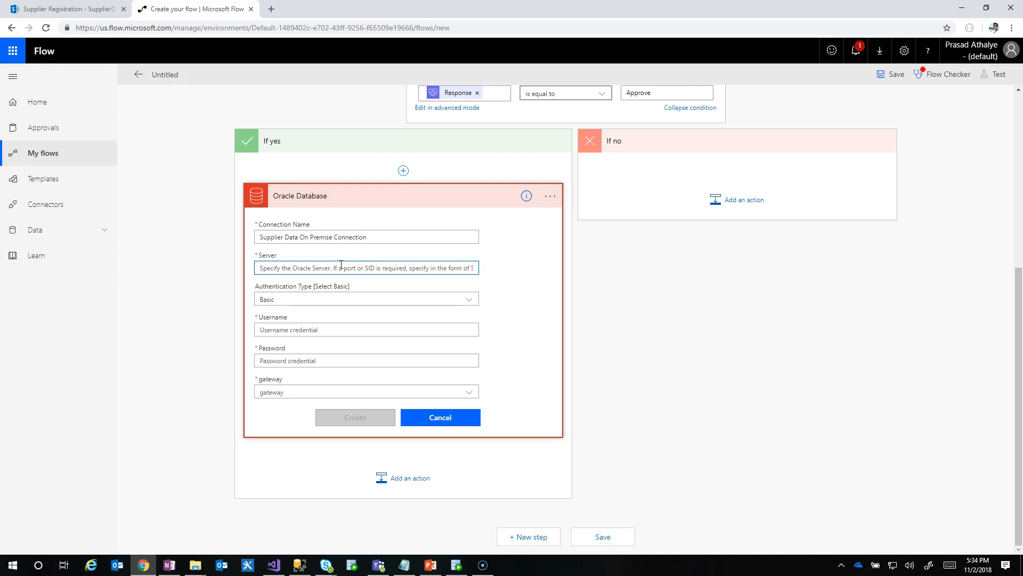
{"action": "left_click", "coordinate": [469, 394]}
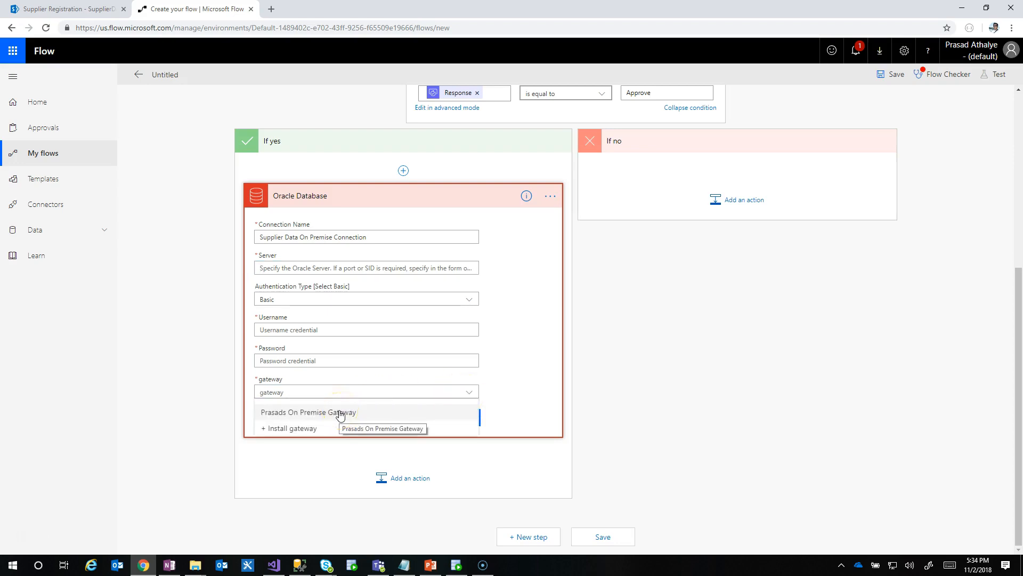
{"action": "left_click", "coordinate": [343, 414]}
{"action": "left_click", "coordinate": [318, 413]}
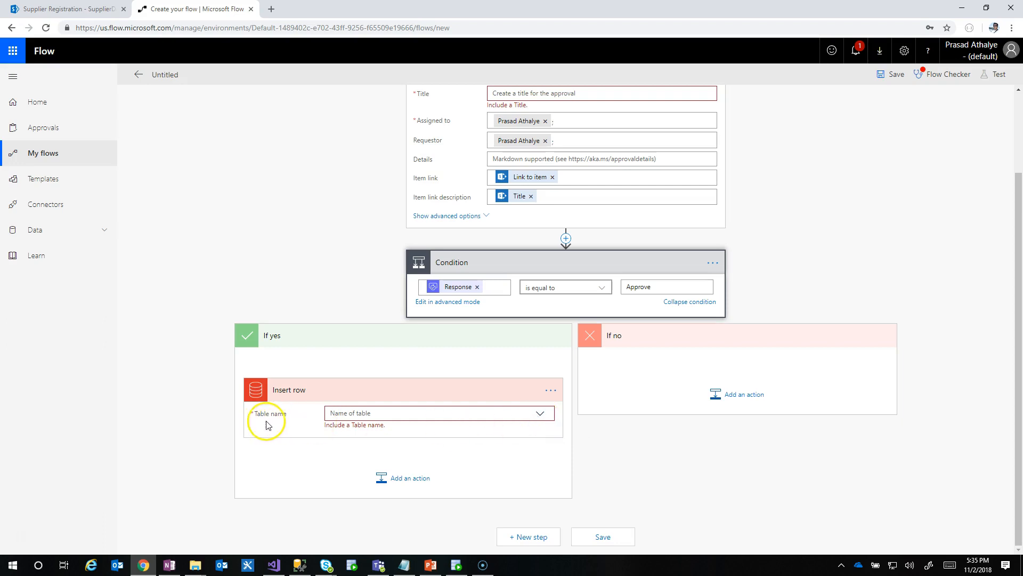
- Choose ITF_SITERRA.SUPPLIERDATA as the table for the Insert row action
{"action": "left_click", "coordinate": [540, 415]}
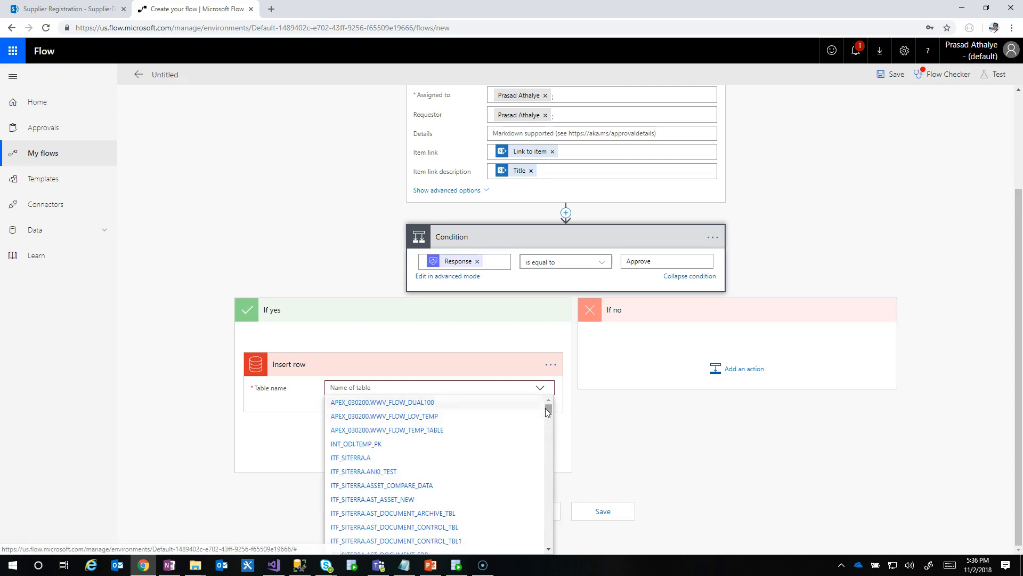
{"action": "scroll", "coordinate": [449, 468], "scroll_direction": "down", "scroll_amount": 3}
{"action": "scroll", "coordinate": [449, 468], "scroll_direction": "down", "scroll_amount": 3}
{"action": "scroll", "coordinate": [449, 468], "scroll_direction": "down", "scroll_amount": 8}
{"action": "scroll", "coordinate": [449, 469], "scroll_direction": "down", "scroll_amount": 8}
{"action": "scroll", "coordinate": [449, 468], "scroll_direction": "down", "scroll_amount": 6}
{"action": "scroll", "coordinate": [449, 469], "scroll_direction": "down", "scroll_amount": 3}
{"action": "scroll", "coordinate": [449, 469], "scroll_direction": "down", "scroll_amount": 8}
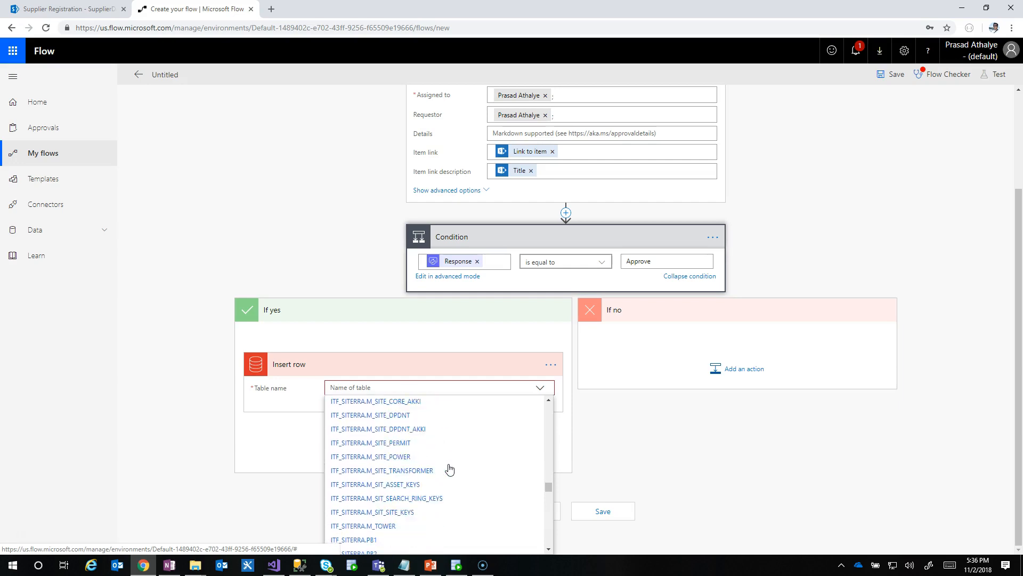
{"action": "scroll", "coordinate": [449, 469], "scroll_direction": "up", "scroll_amount": 5}
{"action": "scroll", "coordinate": [450, 468], "scroll_direction": "down", "scroll_amount": 2}
{"action": "scroll", "coordinate": [450, 469], "scroll_direction": "down", "scroll_amount": 10}
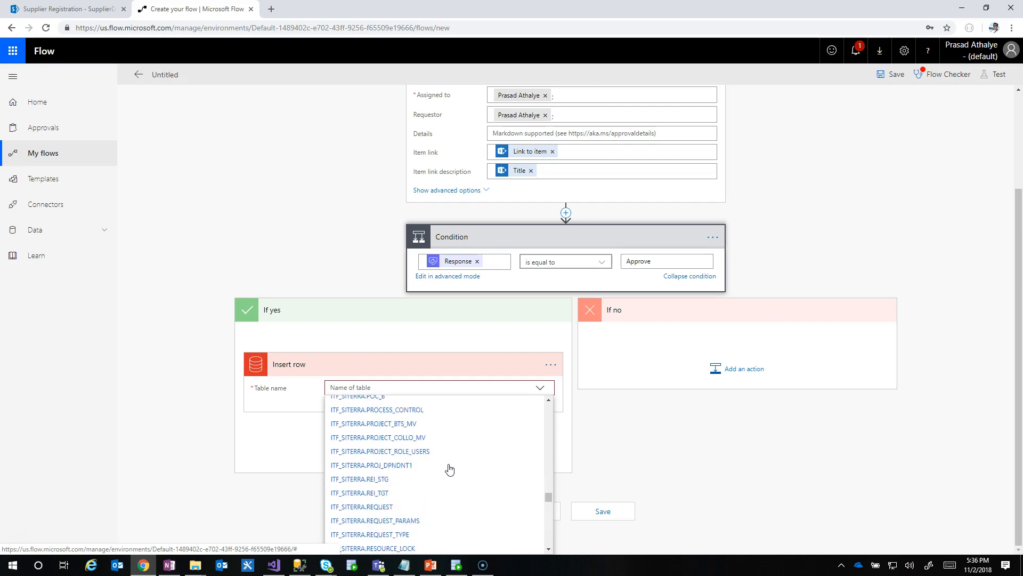
{"action": "scroll", "coordinate": [449, 469], "scroll_direction": "down", "scroll_amount": 3}
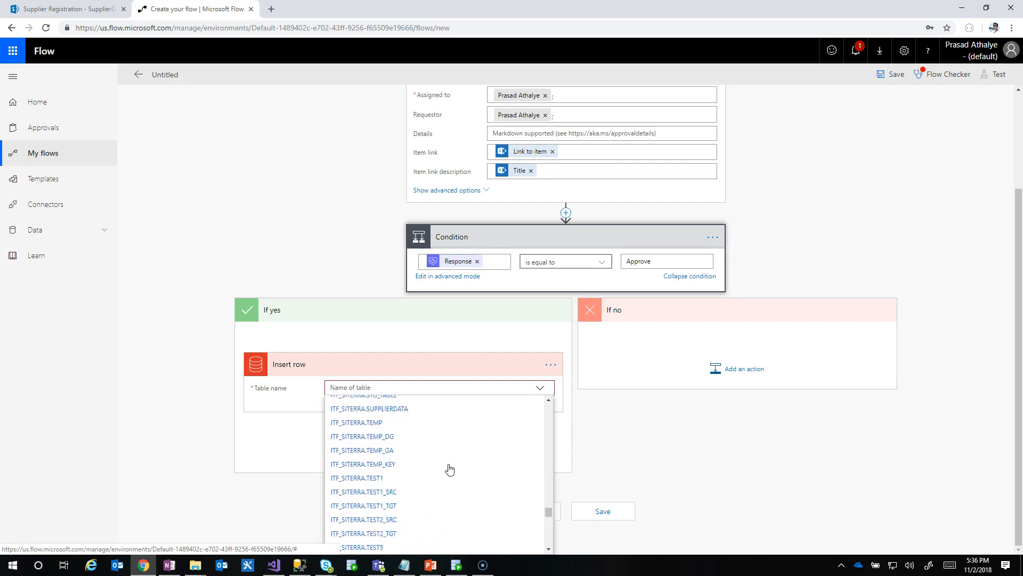
{"action": "left_click", "coordinate": [407, 409]}
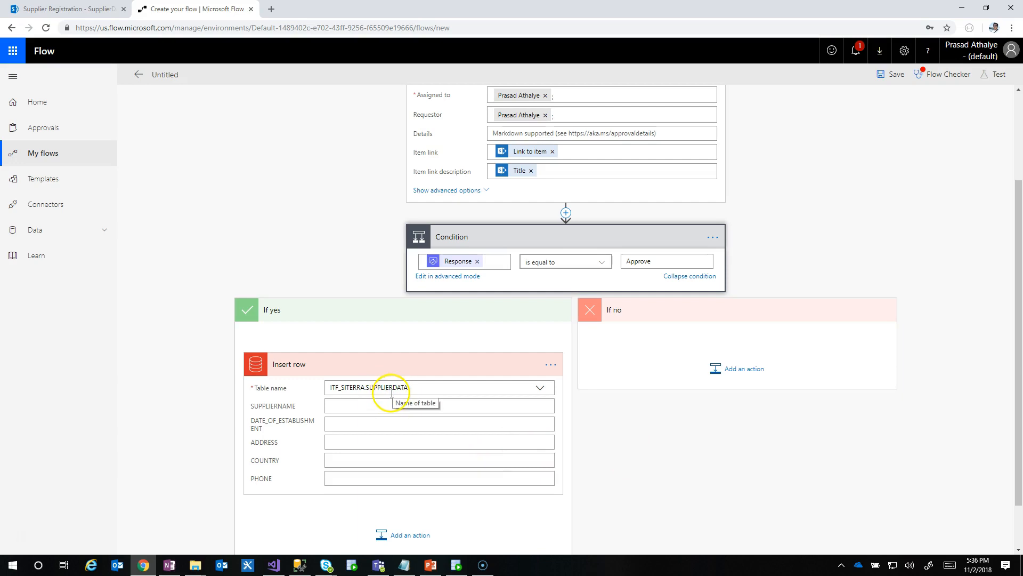
- Map the SUPPLIERNAME column to the SharePoint trigger's Title dynamic content
{"action": "left_click", "coordinate": [344, 408]}
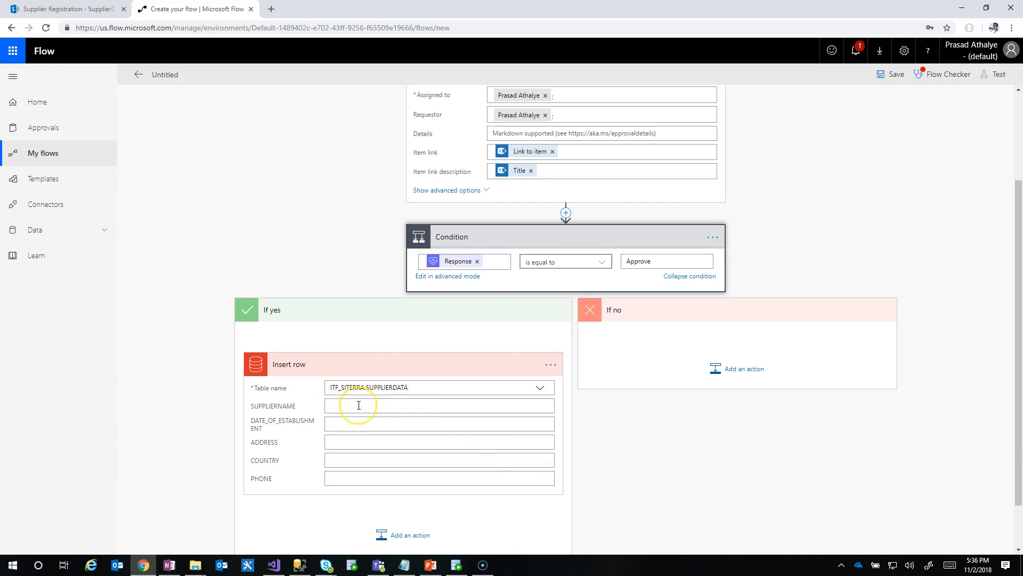
{"action": "left_click", "coordinate": [386, 402]}
{"action": "left_click", "coordinate": [339, 406]}
{"action": "left_click", "coordinate": [364, 406]}
{"action": "scroll", "coordinate": [841, 416], "scroll_direction": "down", "scroll_amount": 2}
{"action": "left_click_drag", "start_coordinate": [775, 379], "coordinate": [784, 532]}
{"action": "left_click", "coordinate": [709, 543]}
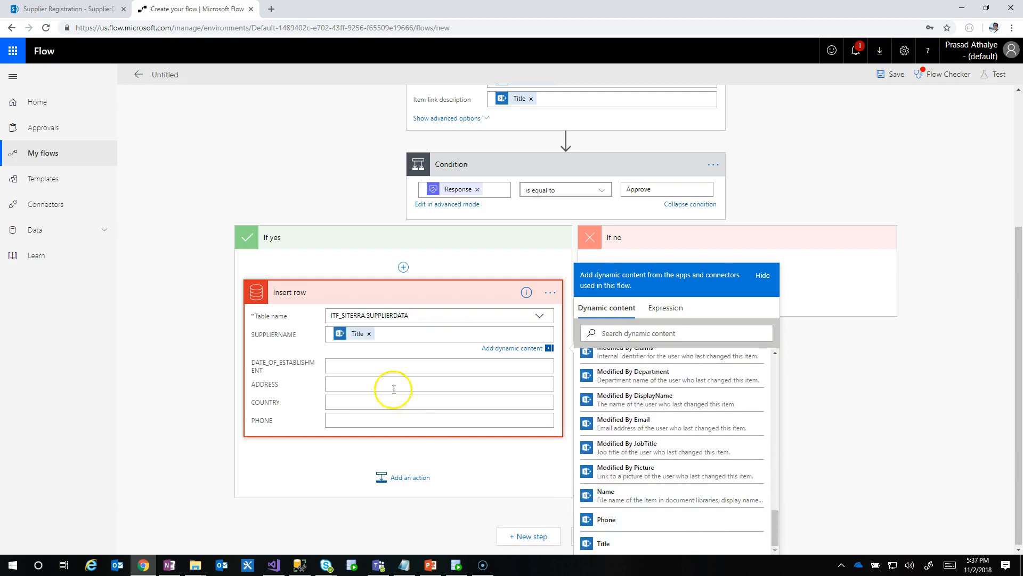
- Map the DATE_OF_ESTABLISHMENT column to the SharePoint trigger's "Date Of Establishment" dynamic content
{"action": "left_click", "coordinate": [353, 366]}
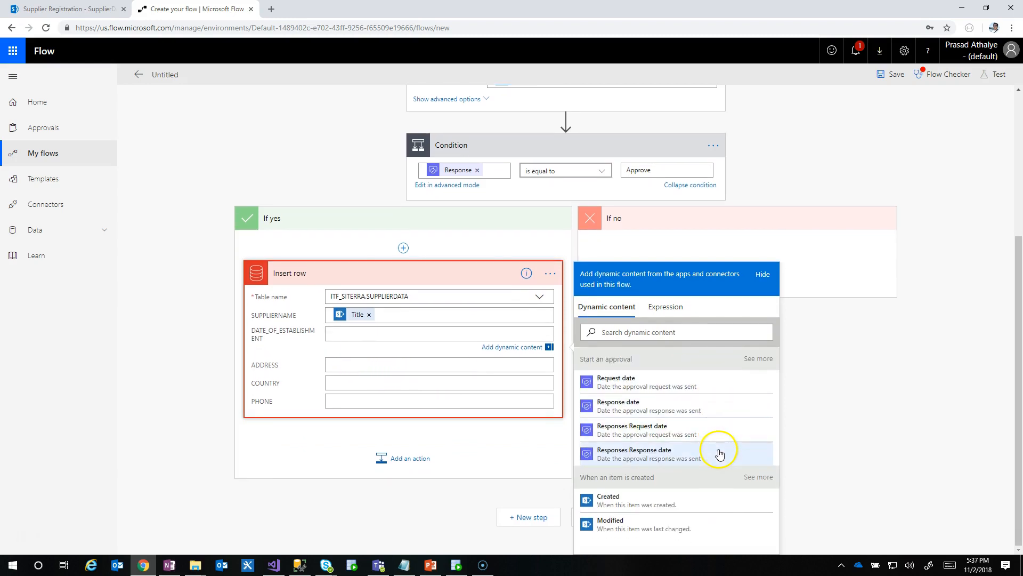
{"action": "left_click", "coordinate": [758, 477]}
{"action": "scroll", "coordinate": [723, 439], "scroll_direction": "down", "scroll_amount": 1}
{"action": "scroll", "coordinate": [722, 440], "scroll_direction": "down", "scroll_amount": 5}
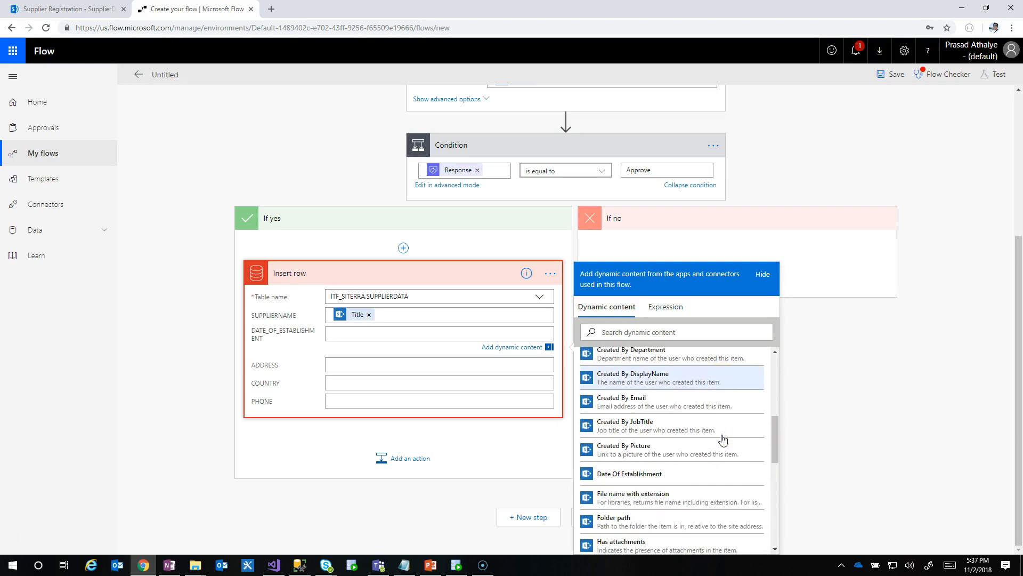
{"action": "left_click", "coordinate": [652, 474]}
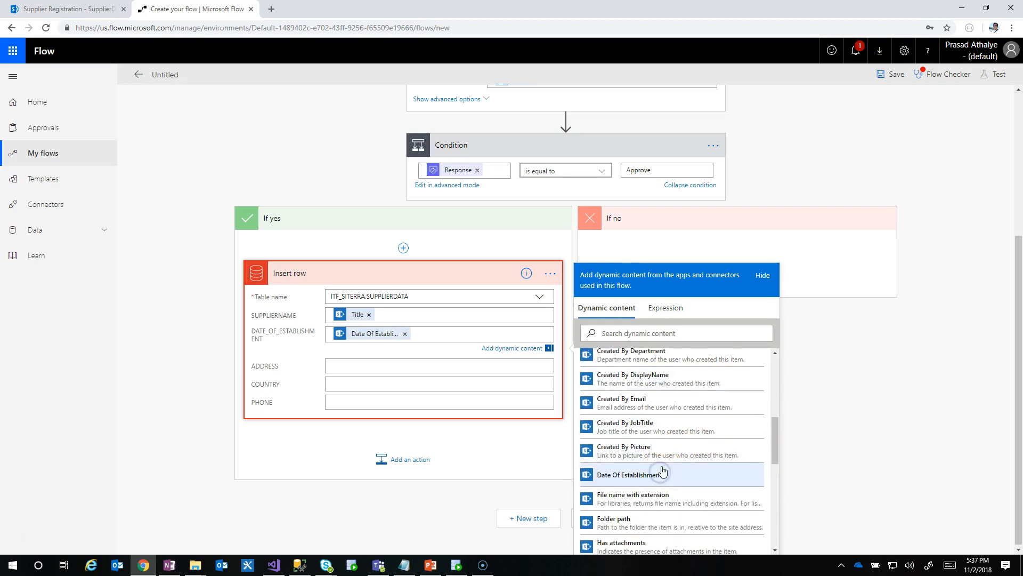
- Map the ADDRESS and COUNTRY columns to the SharePoint trigger's Address and Country dynamic content
{"action": "left_click", "coordinate": [388, 365]}
{"action": "scroll", "coordinate": [666, 442], "scroll_direction": "down", "scroll_amount": 10}
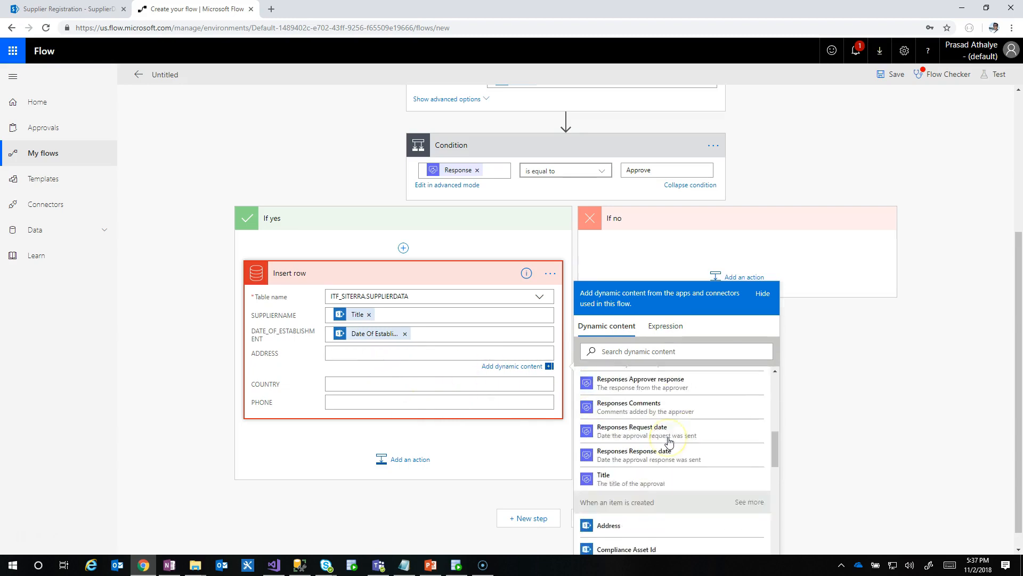
{"action": "scroll", "coordinate": [669, 441], "scroll_direction": "up", "scroll_amount": 10}
{"action": "left_click", "coordinate": [608, 374]}
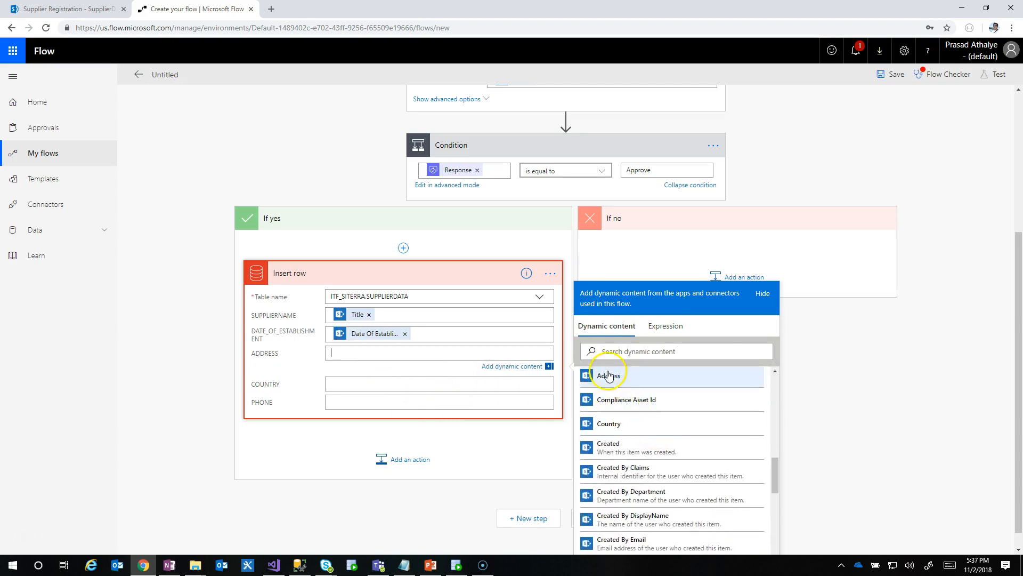
{"action": "left_click", "coordinate": [352, 383]}
{"action": "scroll", "coordinate": [624, 466], "scroll_direction": "down", "scroll_amount": 8}
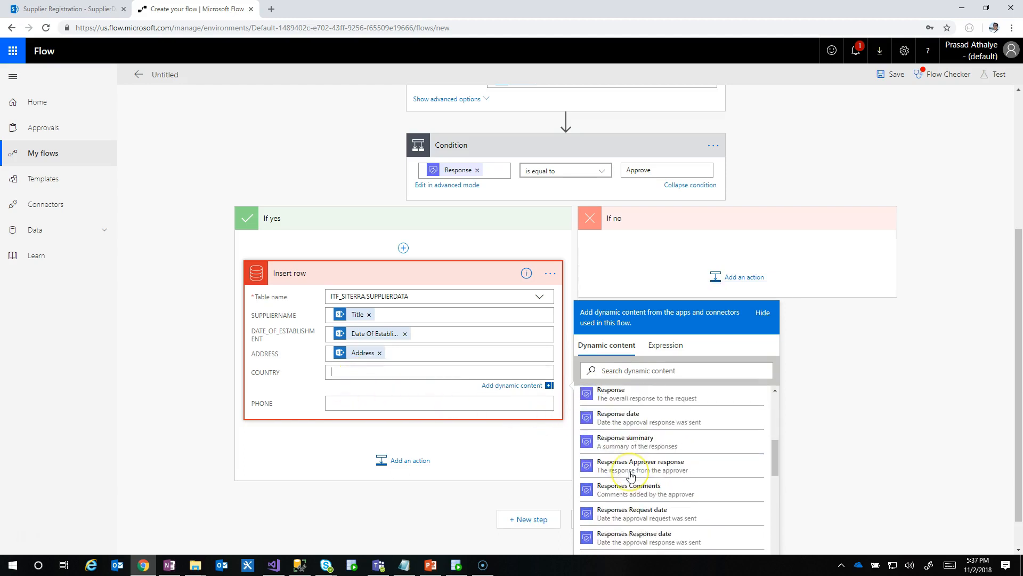
{"action": "left_click", "coordinate": [611, 390]}
- Map the PHONE column to the SharePoint trigger's Phone dynamic content and close the dynamic content list
{"action": "left_click", "coordinate": [392, 405]}
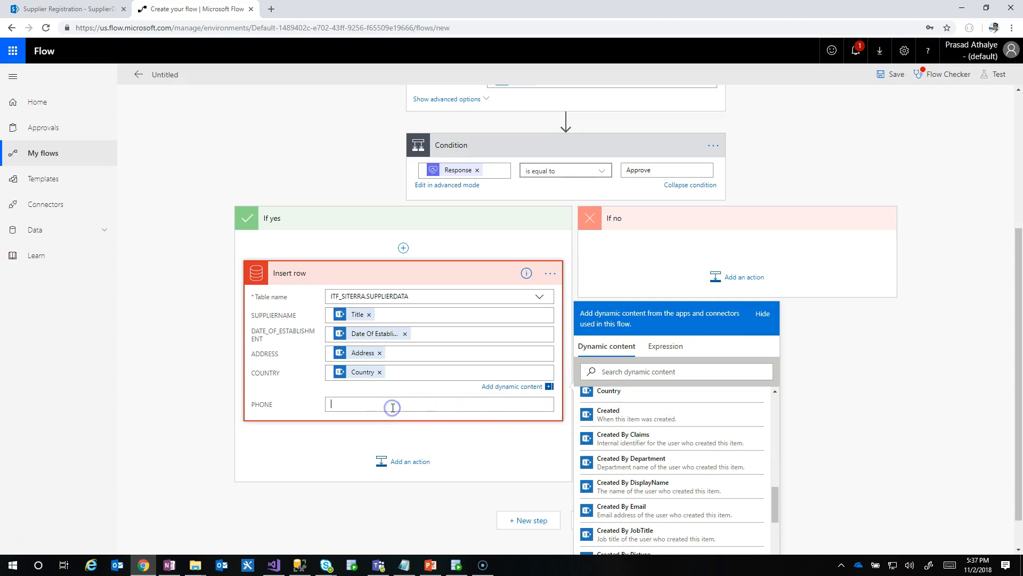
{"action": "scroll", "coordinate": [702, 495], "scroll_direction": "down", "scroll_amount": 5}
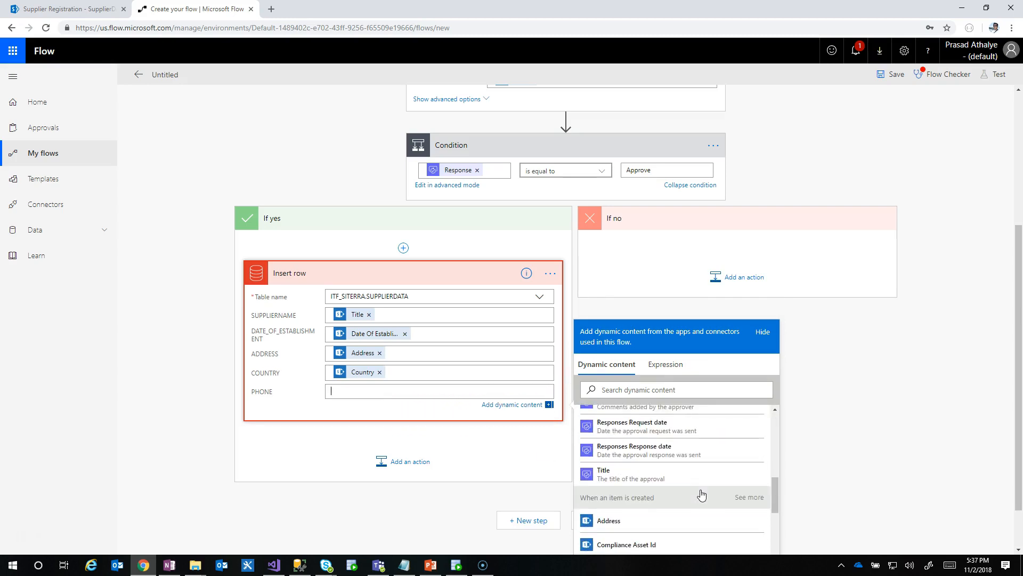
{"action": "scroll", "coordinate": [701, 494], "scroll_direction": "down", "scroll_amount": 10}
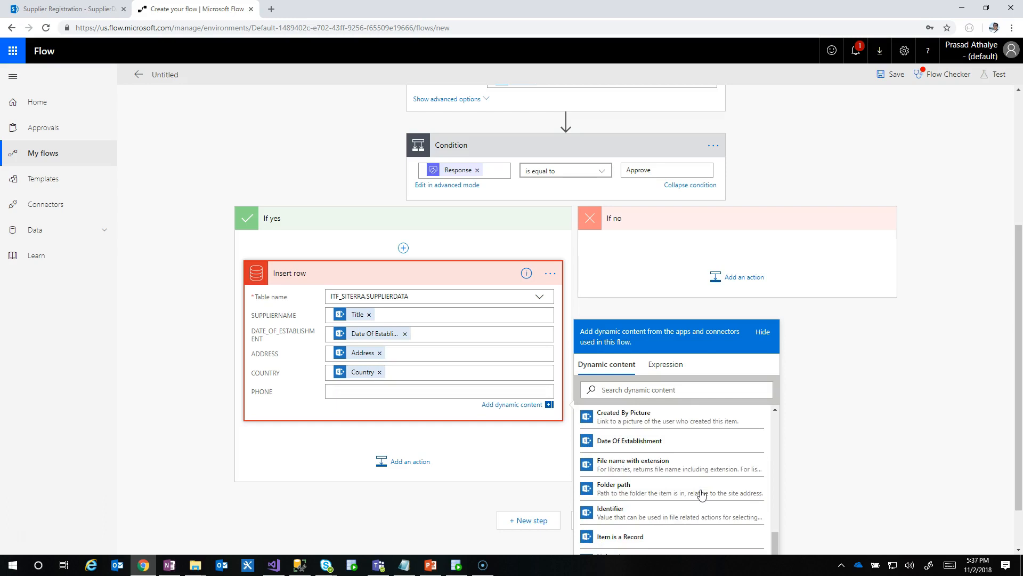
{"action": "scroll", "coordinate": [702, 494], "scroll_direction": "down", "scroll_amount": 5}
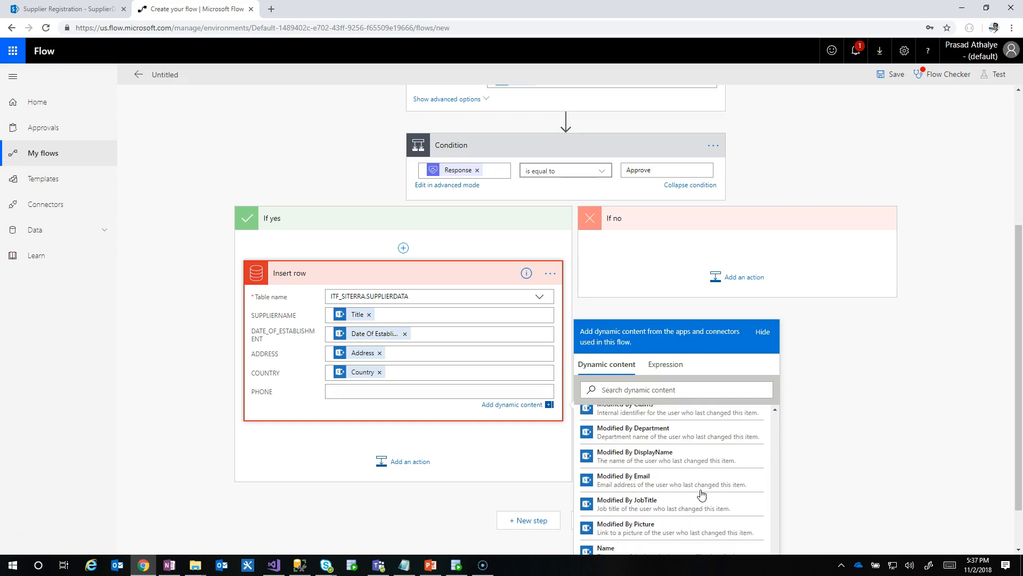
{"action": "left_click", "coordinate": [656, 523]}
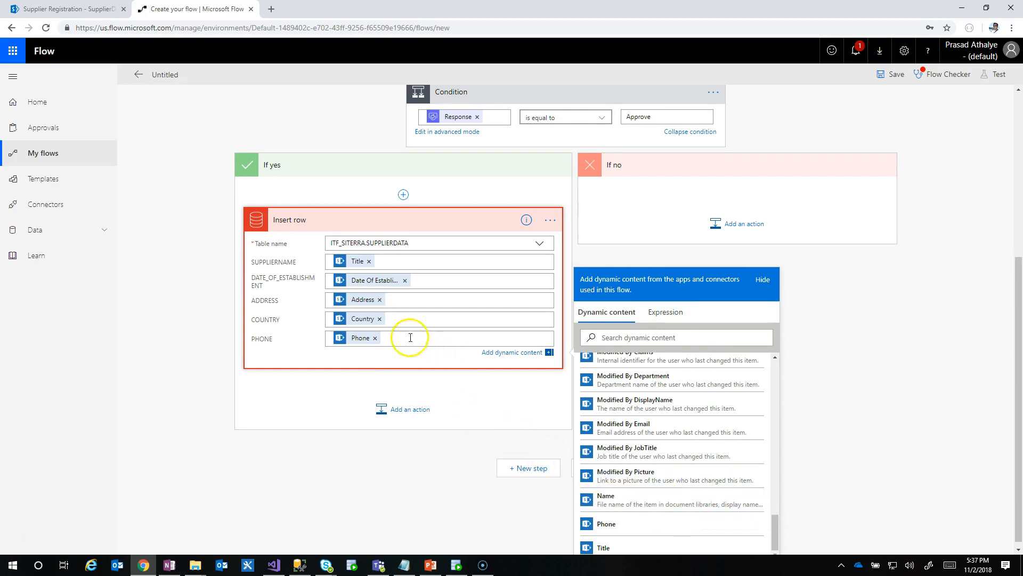
{"action": "left_click", "coordinate": [767, 283]}
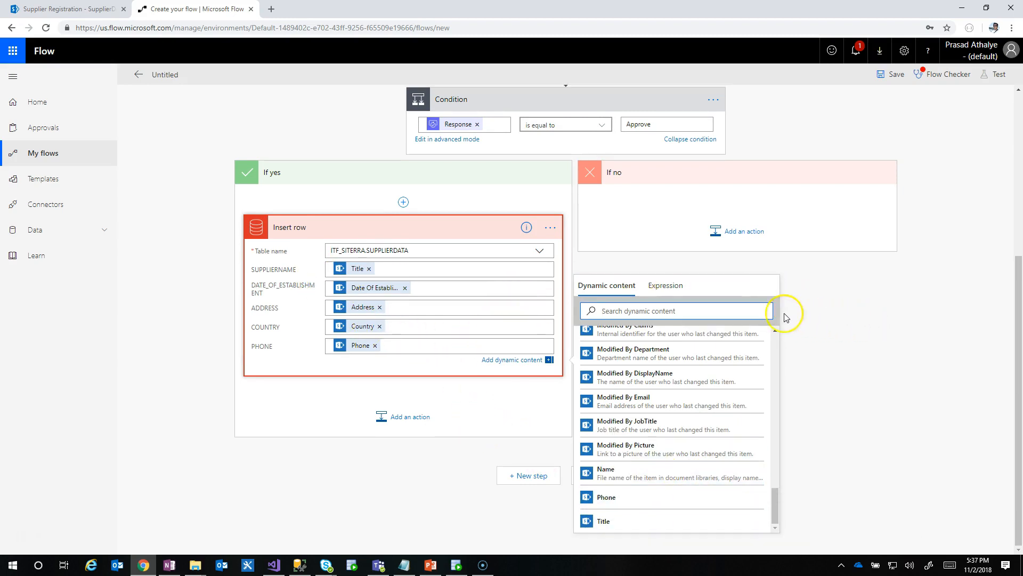
{"action": "left_click", "coordinate": [838, 314]}
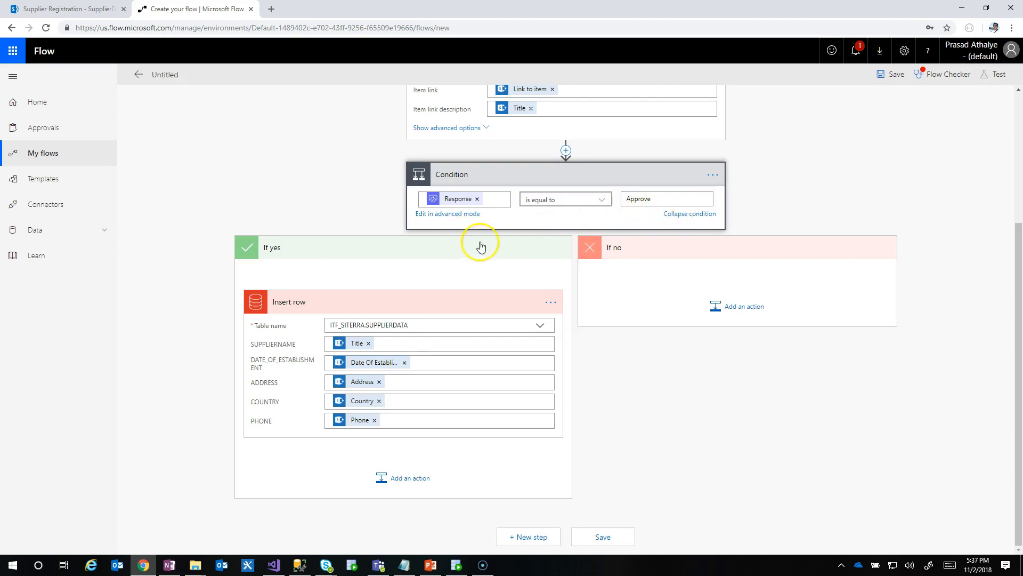
{"action": "scroll", "coordinate": [590, 273], "scroll_direction": "up", "scroll_amount": 2}
{"action": "scroll", "coordinate": [590, 274], "scroll_direction": "up", "scroll_amount": 1}
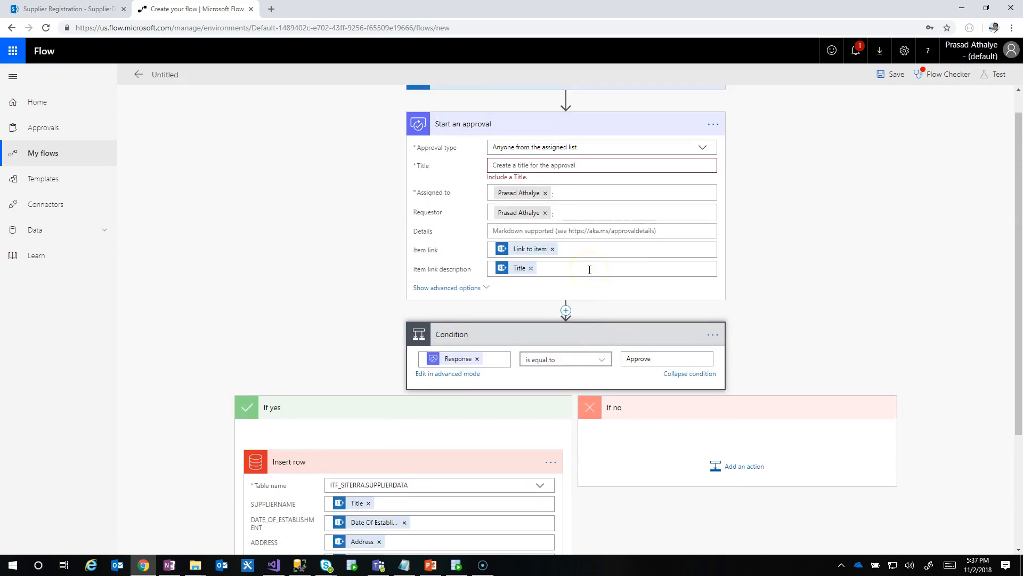
- Set the approval's title to "New Supplier Resgitration Request", save the flow and dismiss the SharePoint site address tip
{"action": "left_click", "coordinate": [522, 165]}
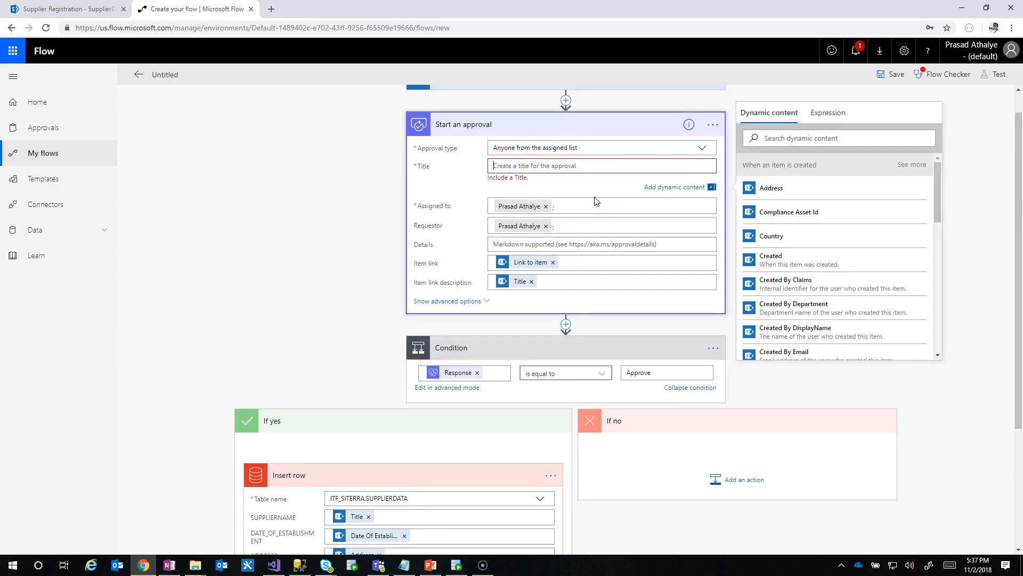
{"action": "type", "text": "New Supp"}
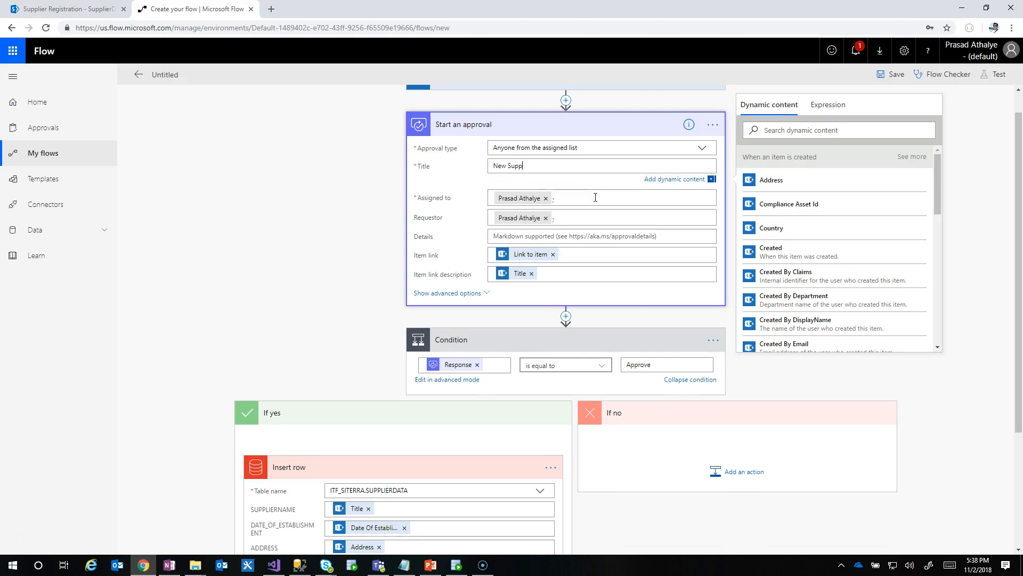
{"action": "type", "text": "lier Resgitration Request"}
{"action": "left_click", "coordinate": [894, 80]}
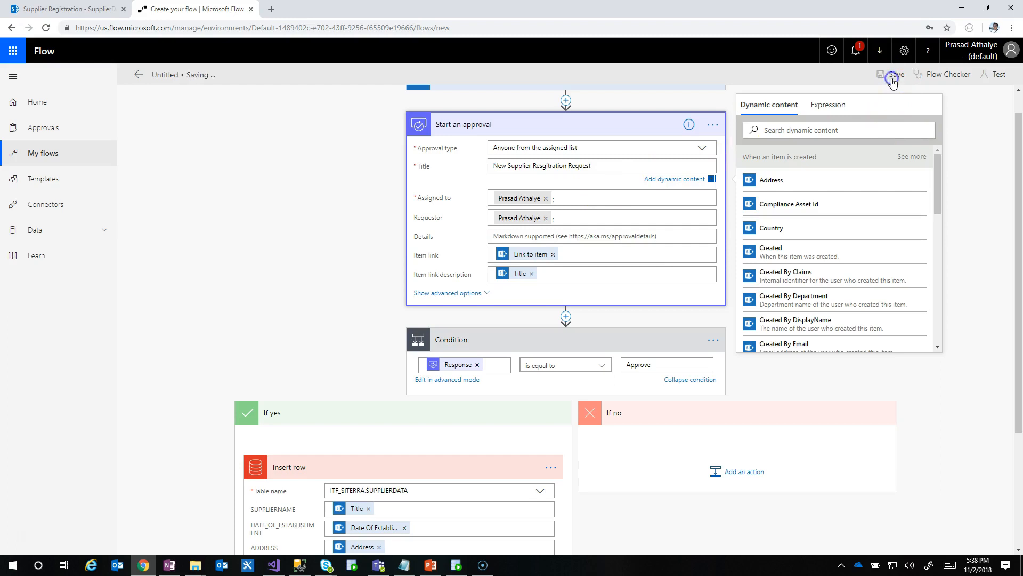
{"action": "left_click", "coordinate": [896, 122]}
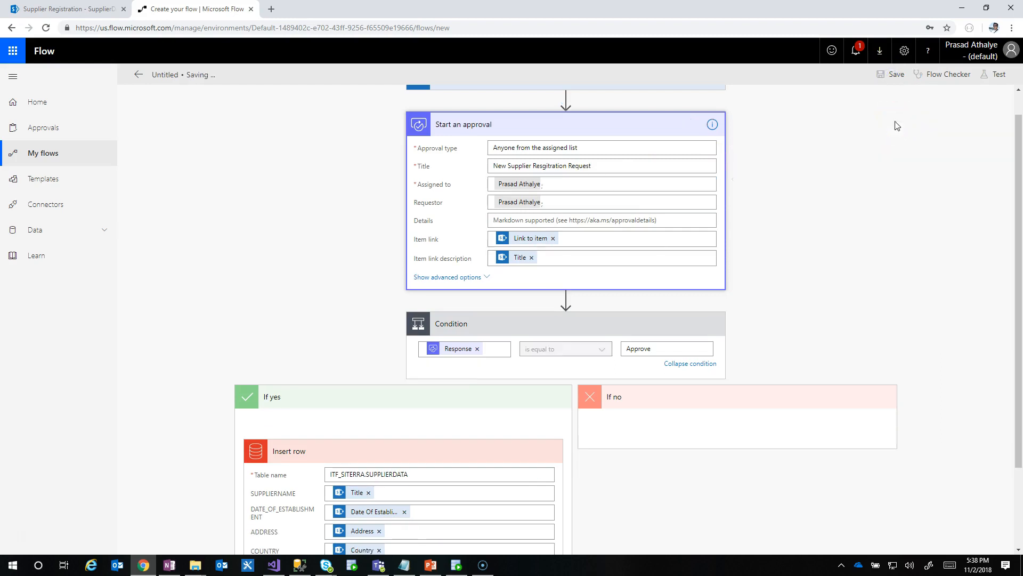
{"action": "left_click", "coordinate": [815, 122]}
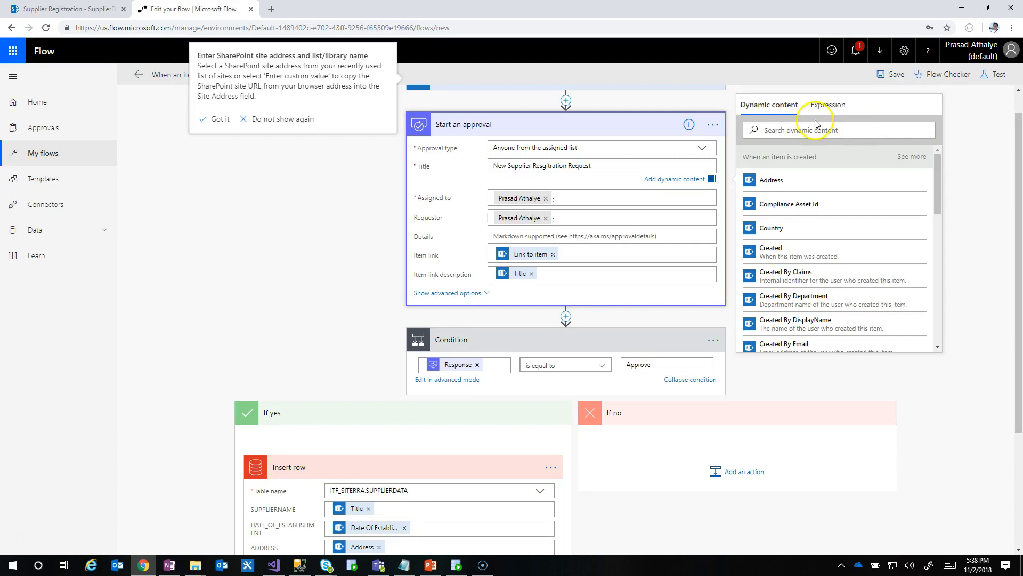
{"action": "left_click", "coordinate": [221, 120]}
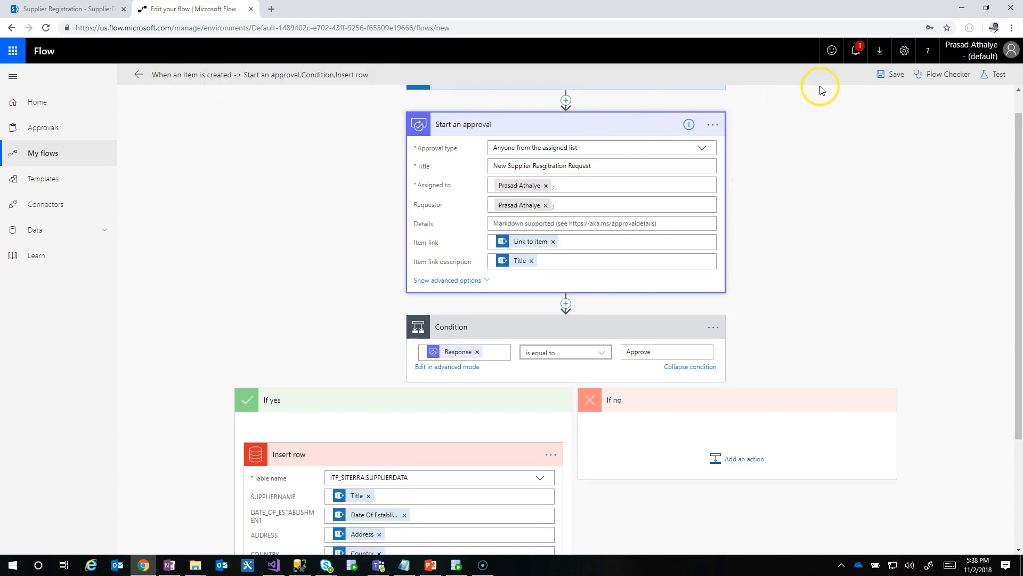
- Check the saved flow for errors with the Flow Checker, then close the checker
{"action": "left_click", "coordinate": [942, 74]}
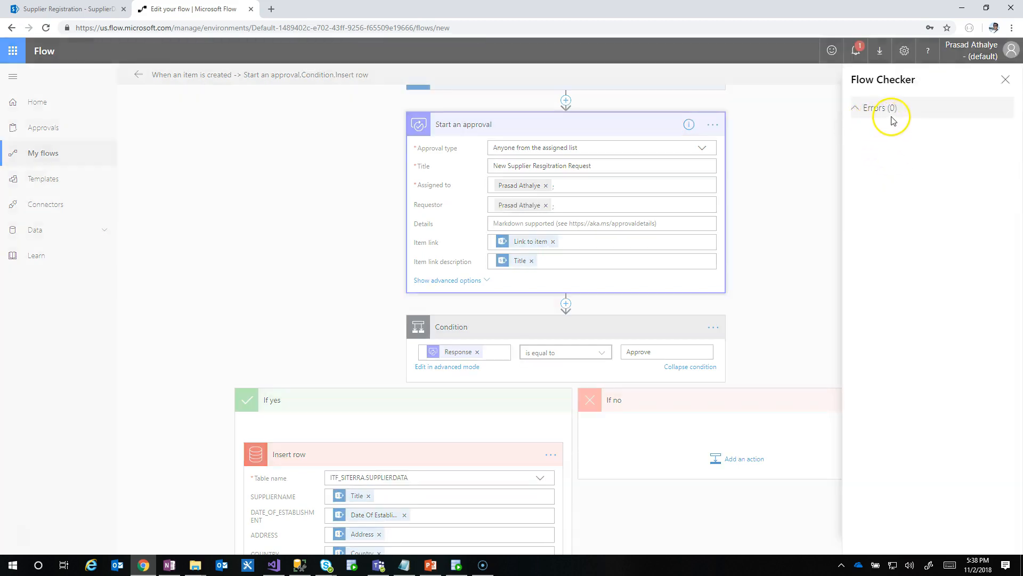
{"action": "left_click", "coordinate": [1004, 81]}
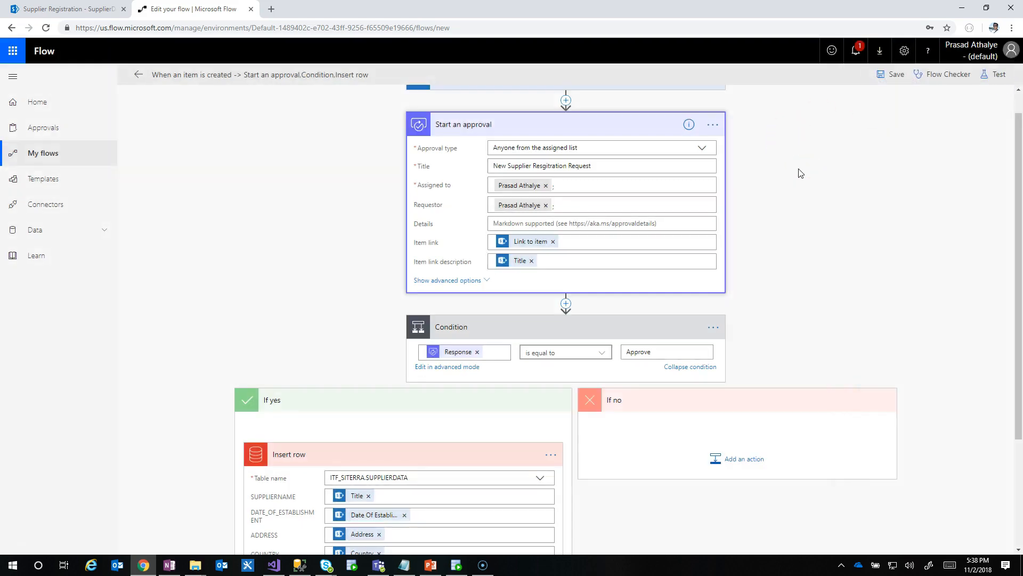
{"action": "scroll", "coordinate": [800, 174], "scroll_direction": "up", "scroll_amount": 1}
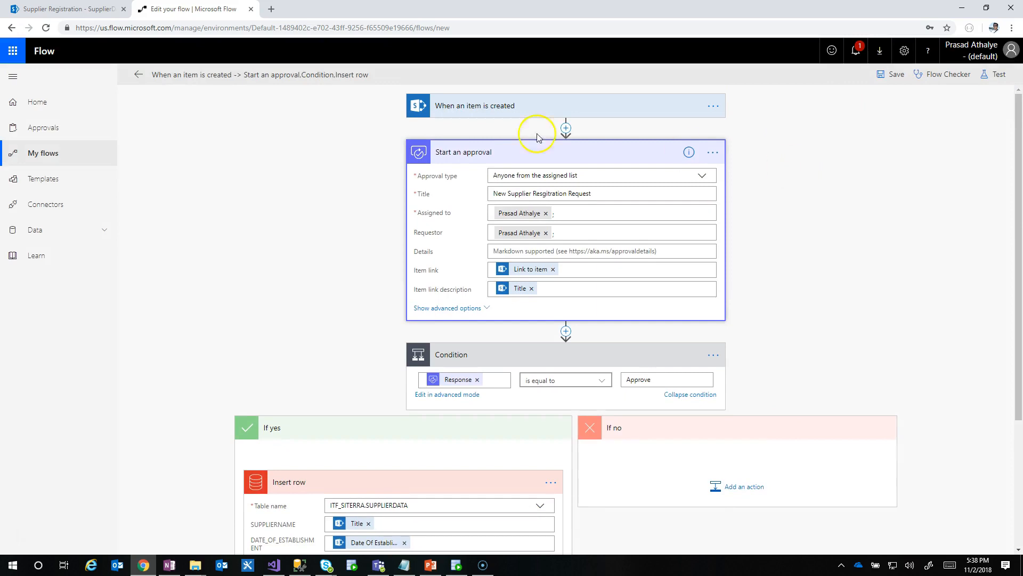
- Switch to the SharePoint SupplierData list and start a new item with the title "Test Foo Company Ltd"
{"action": "left_click", "coordinate": [76, 10]}
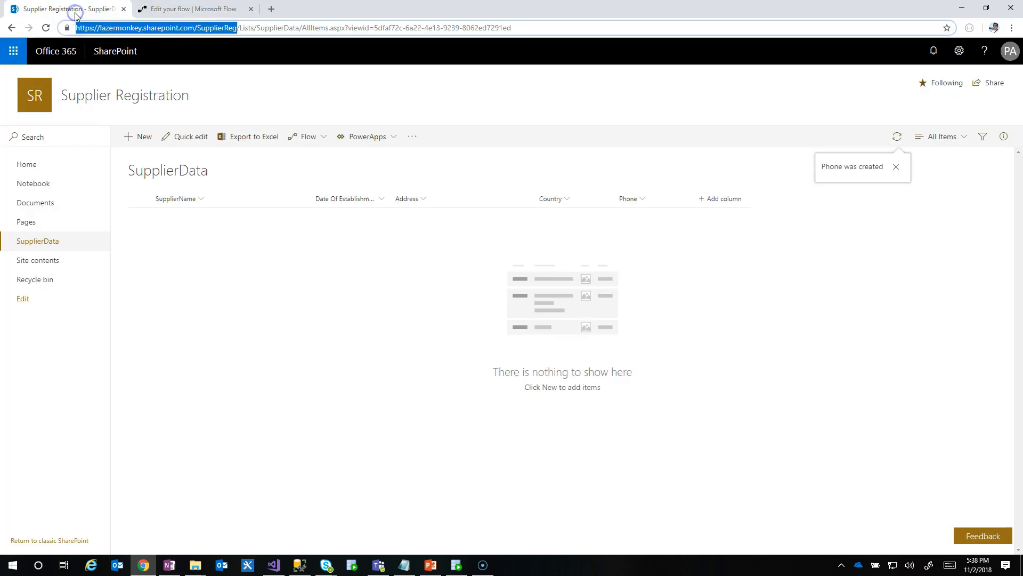
{"action": "left_click", "coordinate": [139, 138]}
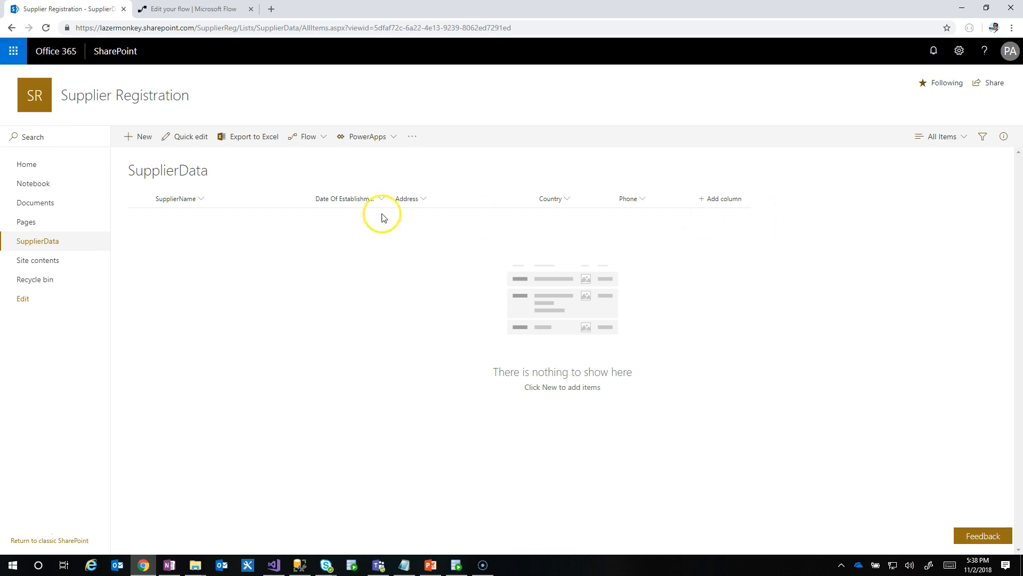
{"action": "left_click", "coordinate": [134, 135]}
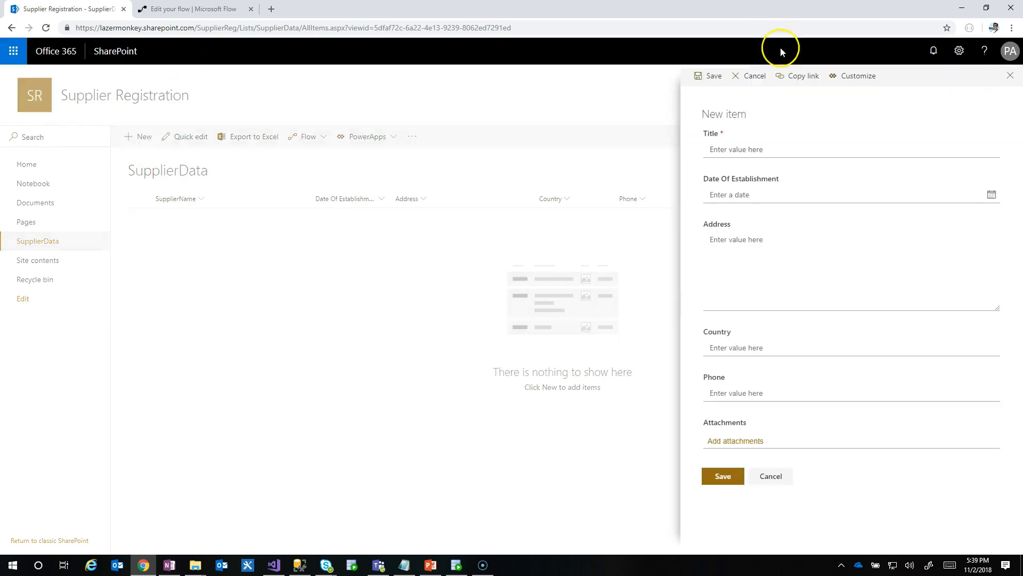
{"action": "left_click", "coordinate": [737, 149]}
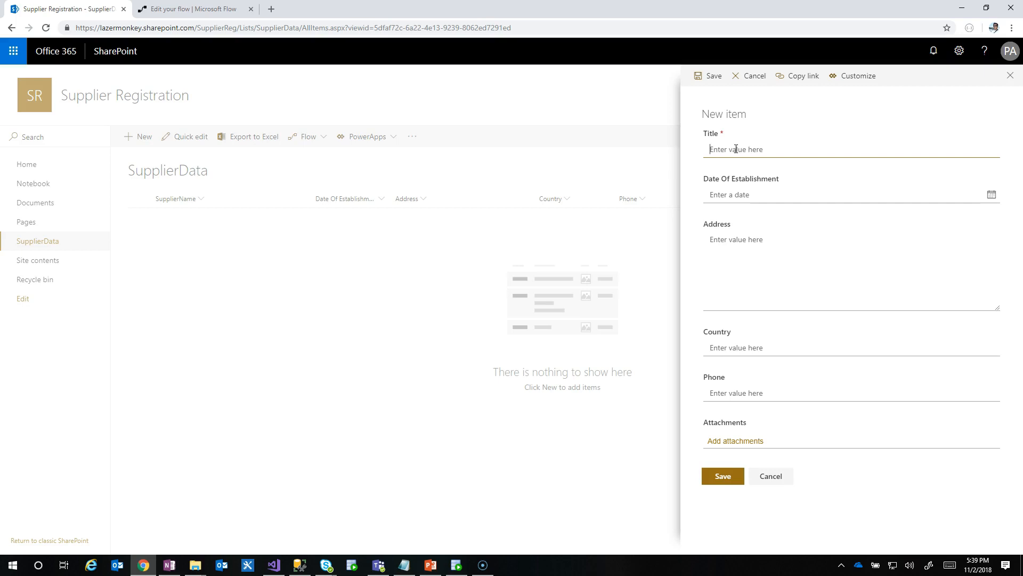
{"action": "type", "text": "Test Foo Company Ltd"}
{"action": "key", "text": "Tab"}
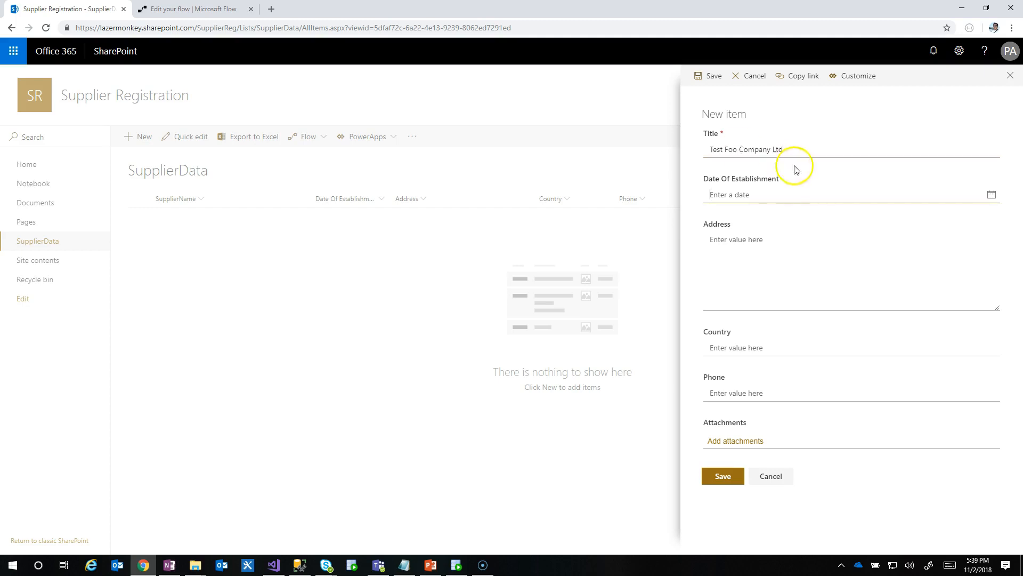
- Set the new item's Date Of Establishment to 10/17/2018
{"action": "left_click", "coordinate": [992, 194]}
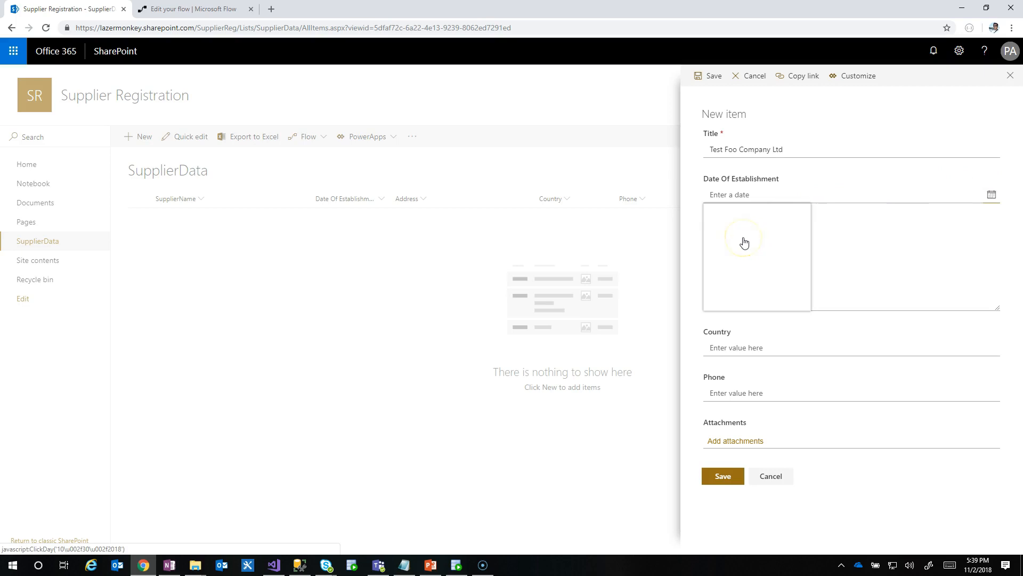
{"action": "left_click", "coordinate": [711, 210]}
{"action": "left_click", "coordinate": [756, 261]}
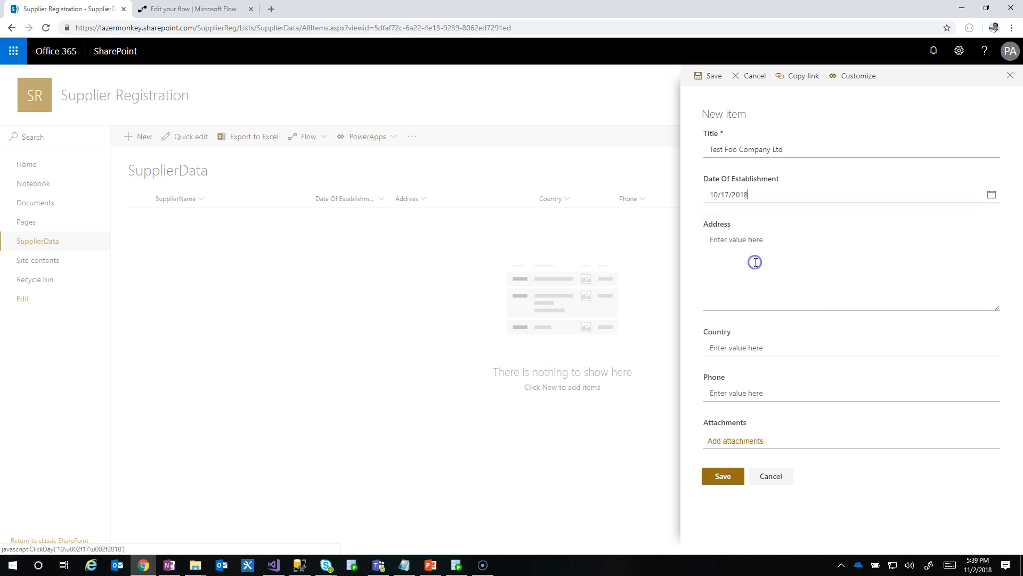
- Fill in the supplier's street address, city and state in the new item's Address field
{"action": "left_click", "coordinate": [741, 245]}
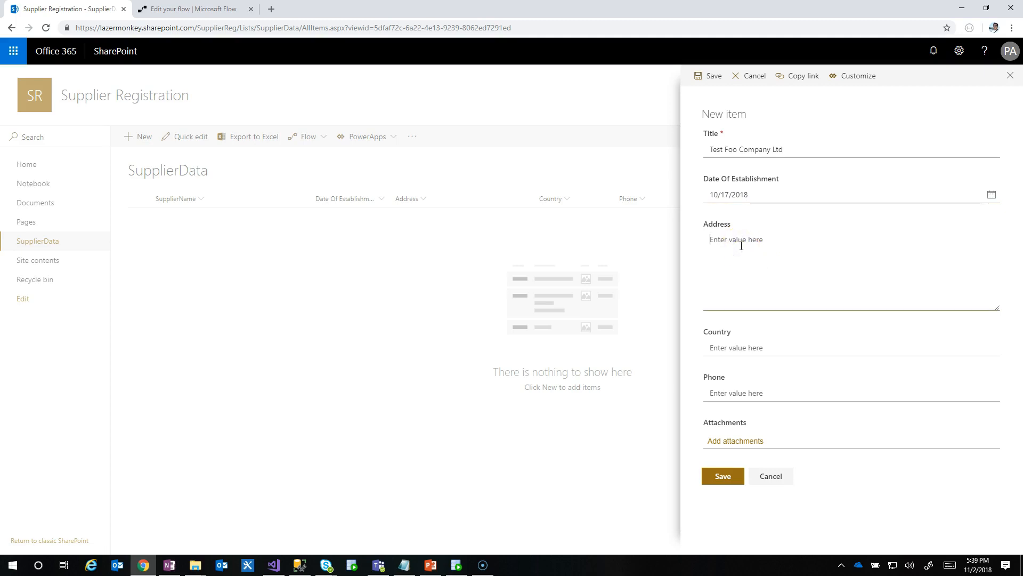
{"action": "type", "text": "11"}
{"action": "type", "text": "00."}
{"action": "type", "text": "Cons"}
{"action": "type", "text": "ervatoi"}
{"action": "key", "text": "BackSpace"}
{"action": "key", "text": "BackSpace"}
{"action": "type", "text": "ion Dr. Boston, MA"}
- Set the item's country to USA, fill in the supplier's phone number and save the item
{"action": "left_click", "coordinate": [738, 347]}
{"action": "type", "text": "USA"}
{"action": "left_click", "coordinate": [741, 394]}
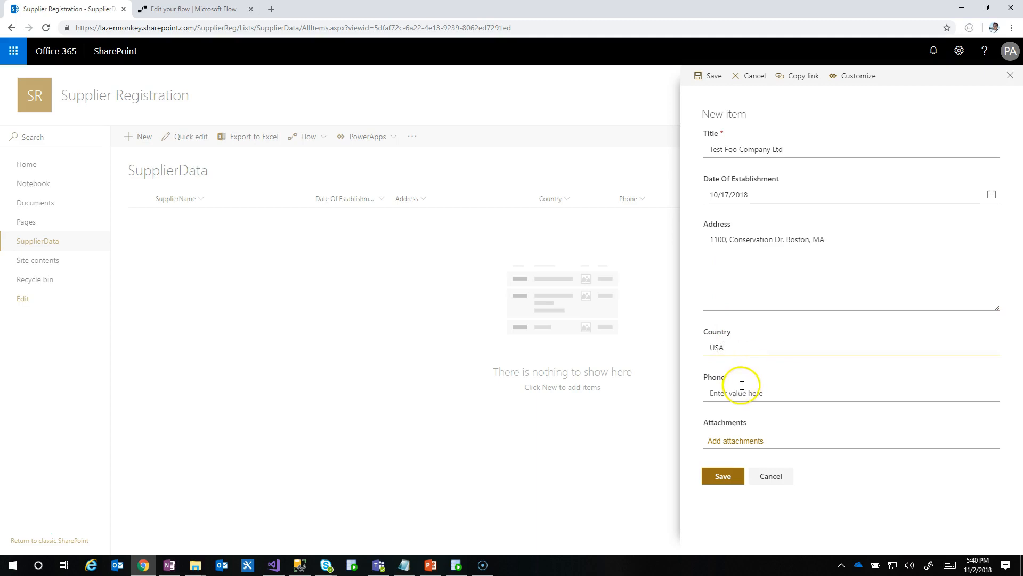
{"action": "type", "text": "123"}
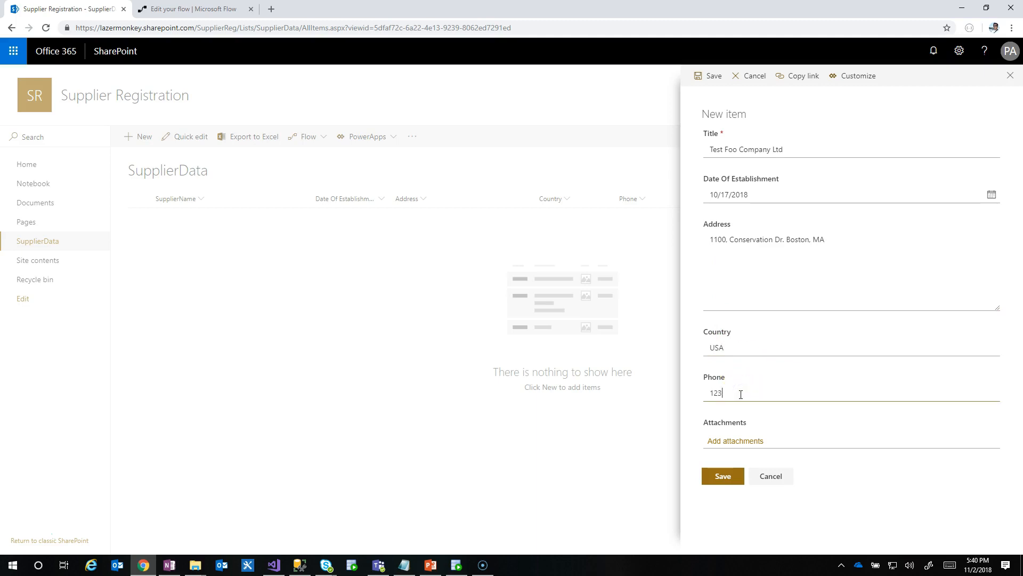
{"action": "type", "text": "-123-1212"}
{"action": "left_click", "coordinate": [726, 475]}
{"action": "left_click", "coordinate": [724, 476]}
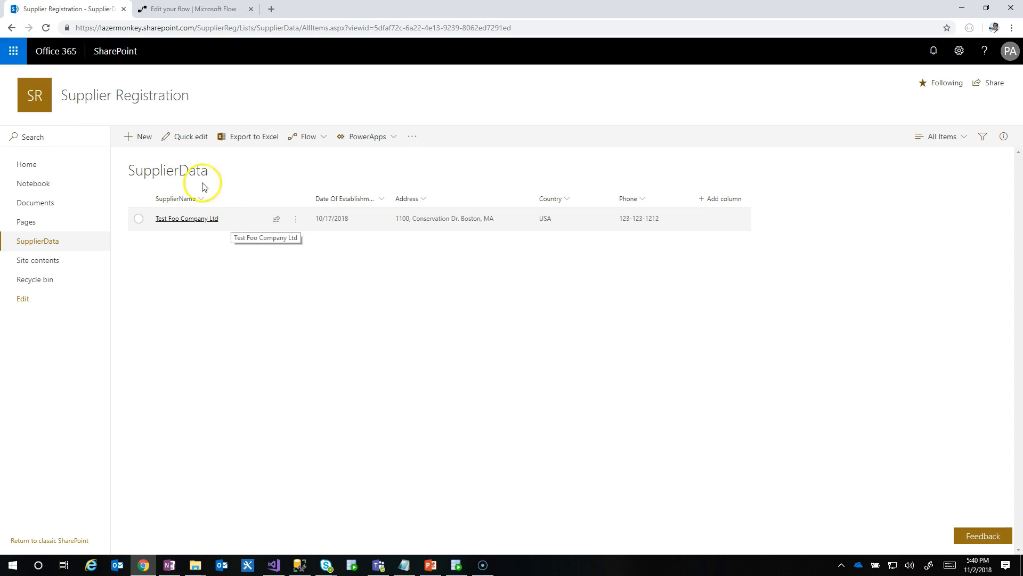
- Return to the flow editor, save the flow again and leave the editor for the flow's details page
{"action": "left_click", "coordinate": [203, 11]}
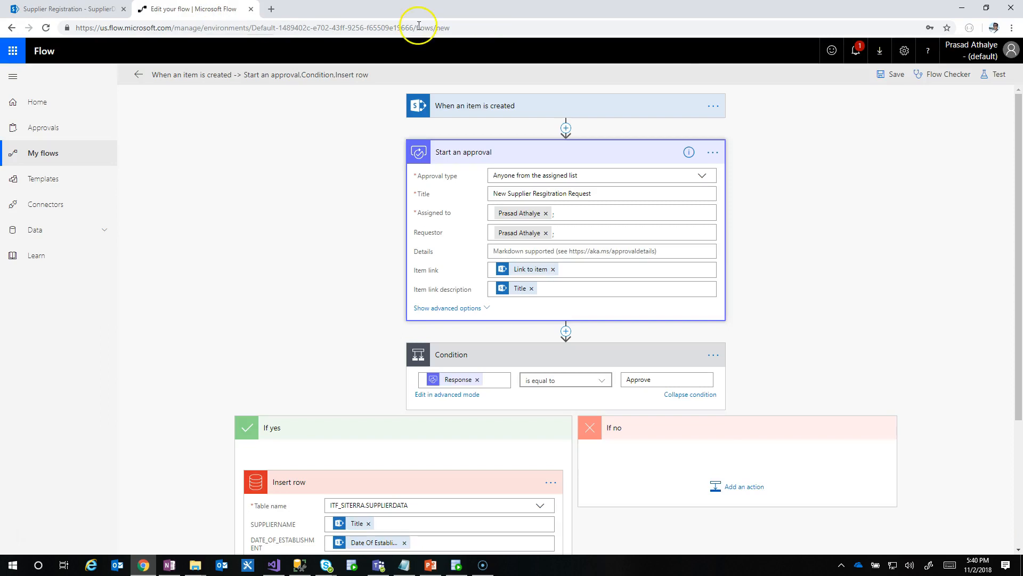
{"action": "left_click", "coordinate": [138, 77]}
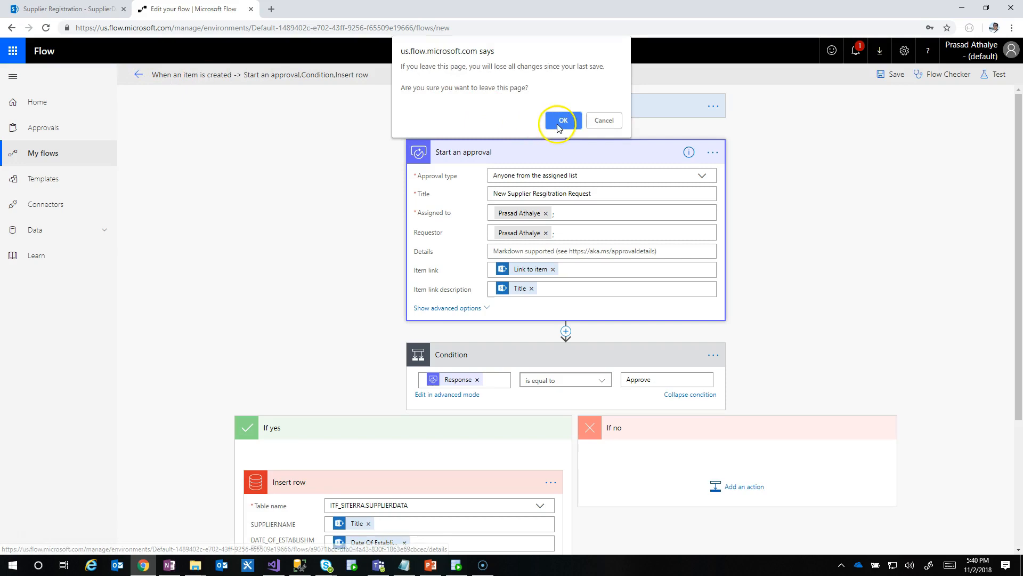
{"action": "left_click", "coordinate": [603, 122]}
{"action": "left_click", "coordinate": [894, 75]}
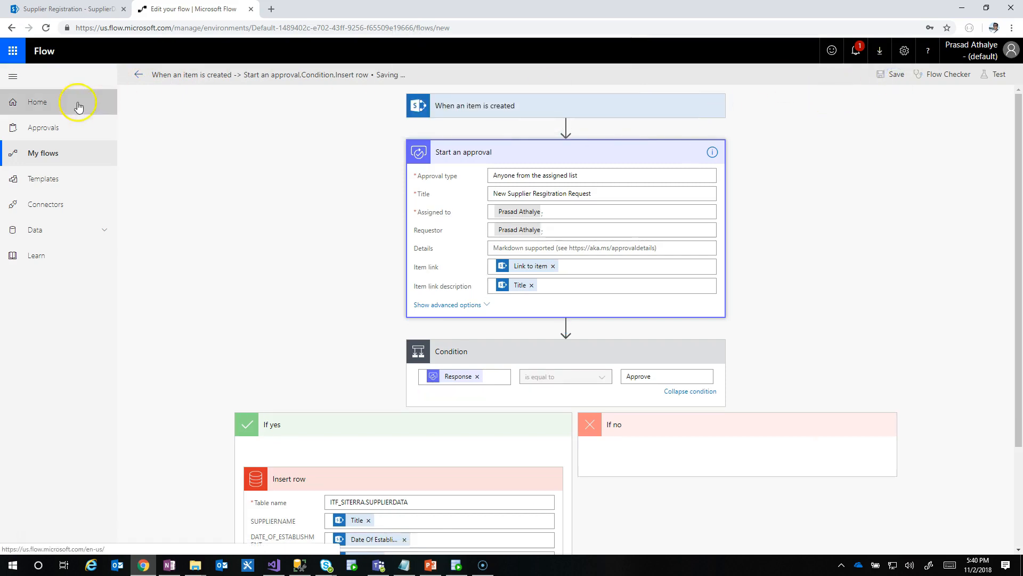
{"action": "left_click", "coordinate": [138, 74]}
{"action": "left_click", "coordinate": [560, 122]}
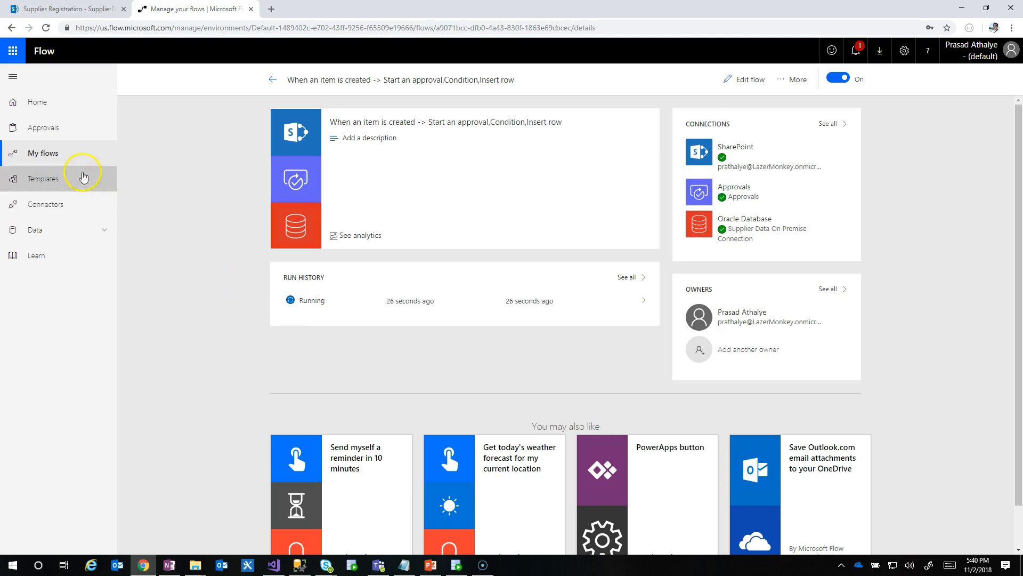
- Approve the received supplier registration request with the comment "Reviewed the supplier request. Looks ok to me. Approved"
{"action": "left_click", "coordinate": [62, 133]}
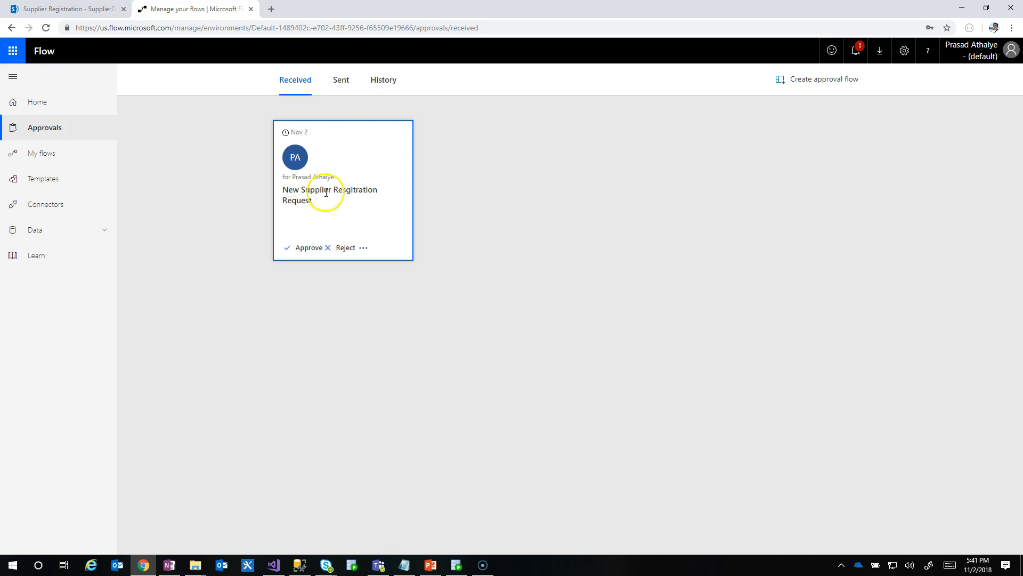
{"action": "left_click", "coordinate": [306, 248]}
{"action": "left_click", "coordinate": [735, 368]}
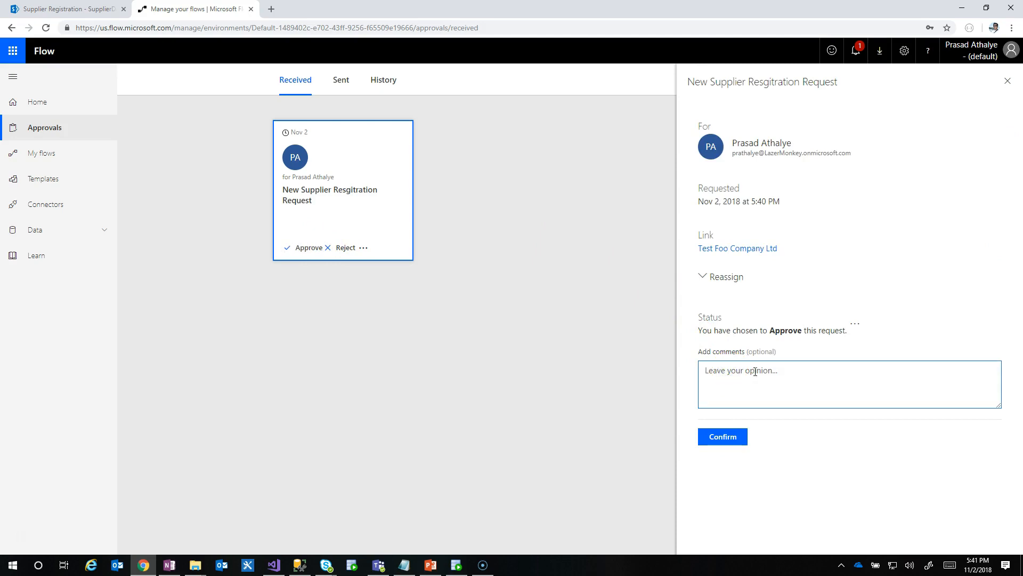
{"action": "type", "text": "REvie"}
{"action": "key", "text": "BackSpace"}
{"action": "key", "text": "BackSpace"}
{"action": "key", "text": "BackSpace"}
{"action": "type", "text": "eviewed the supplier request. Looks "}
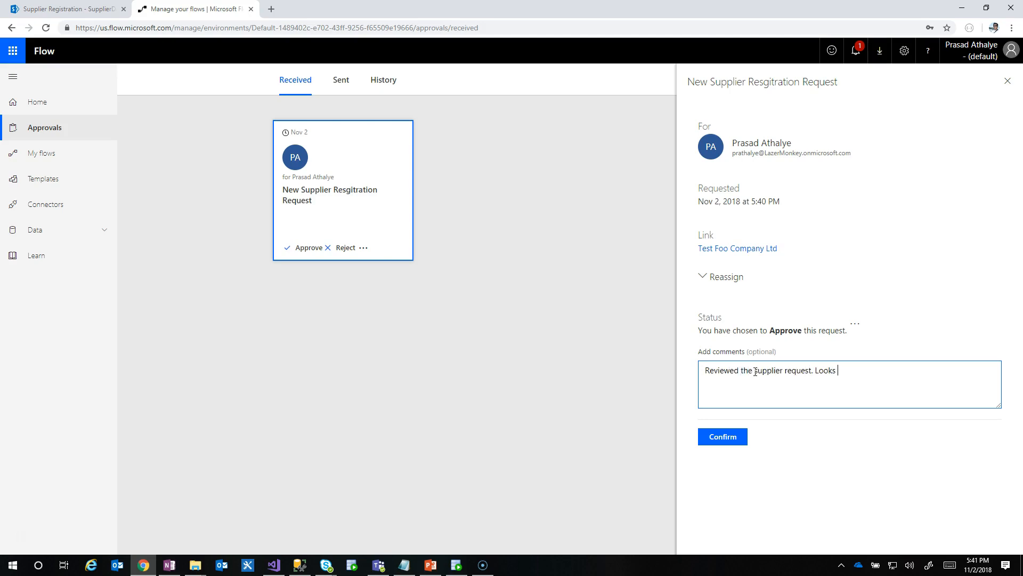
{"action": "type", "text": "ok to me. Approved"}
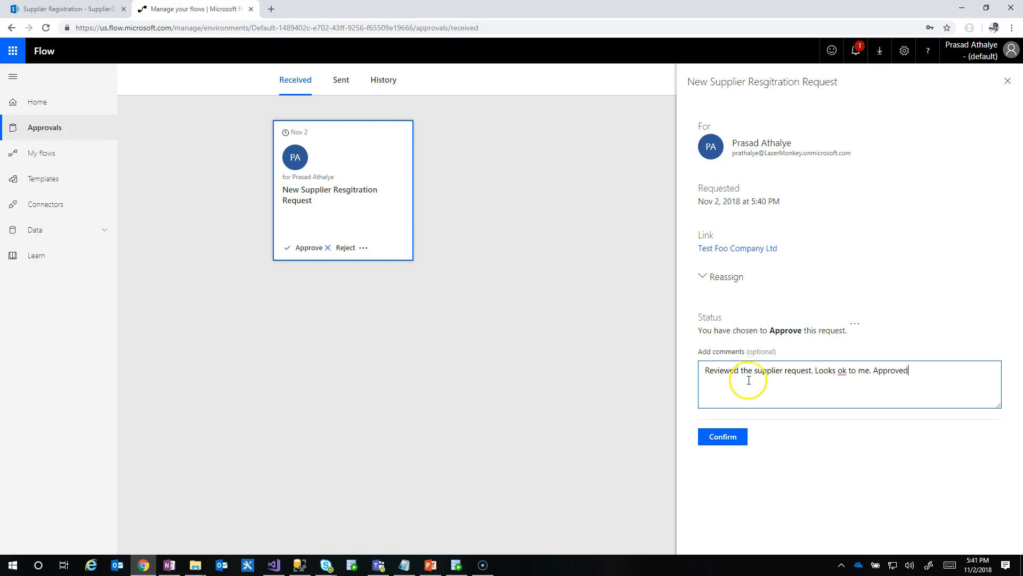
{"action": "left_click", "coordinate": [723, 438]}
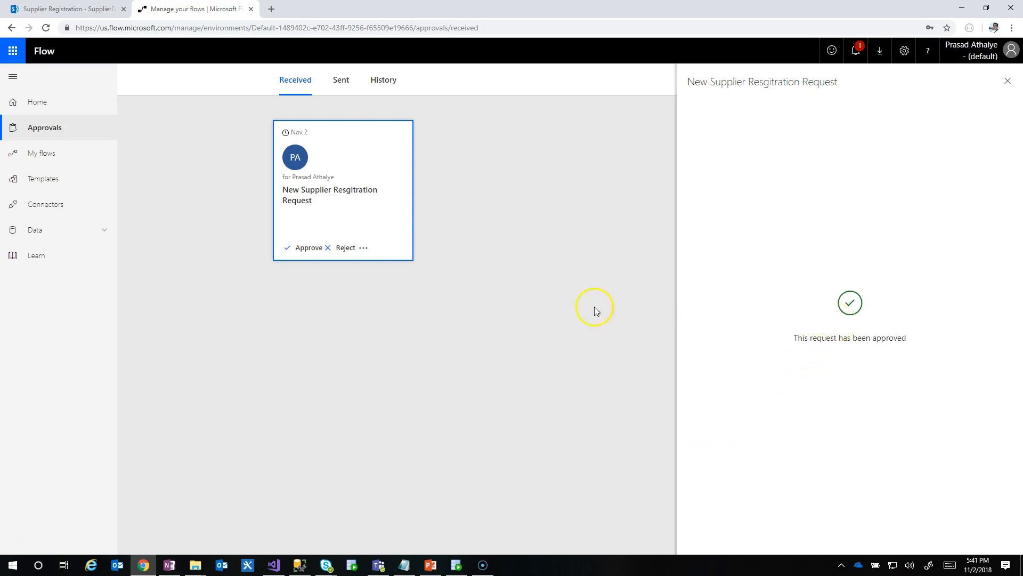
- Open the latest run of the supplier approval flow from its run history to examine each action's status
{"action": "left_click", "coordinate": [51, 159]}
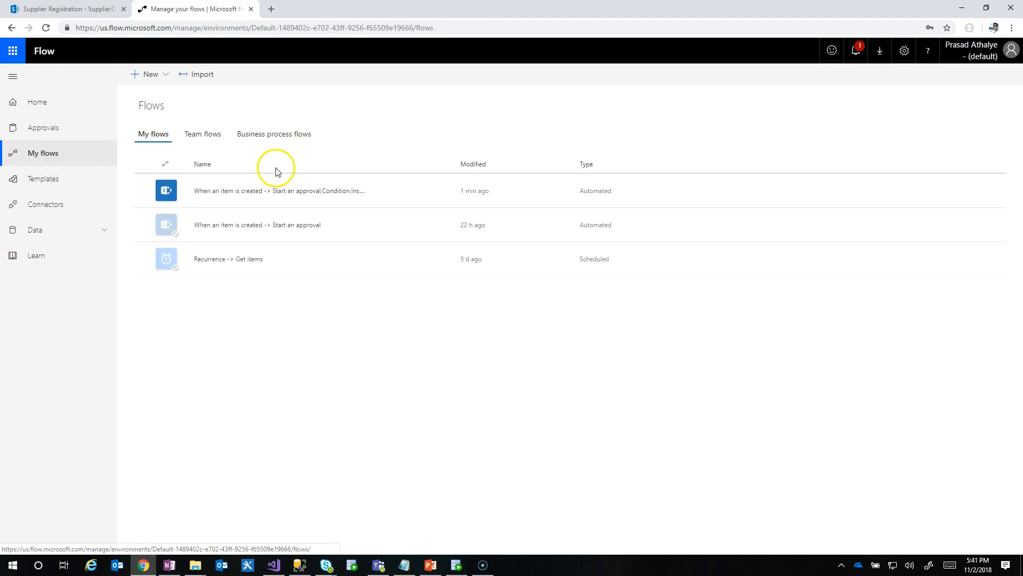
{"action": "left_click", "coordinate": [252, 191]}
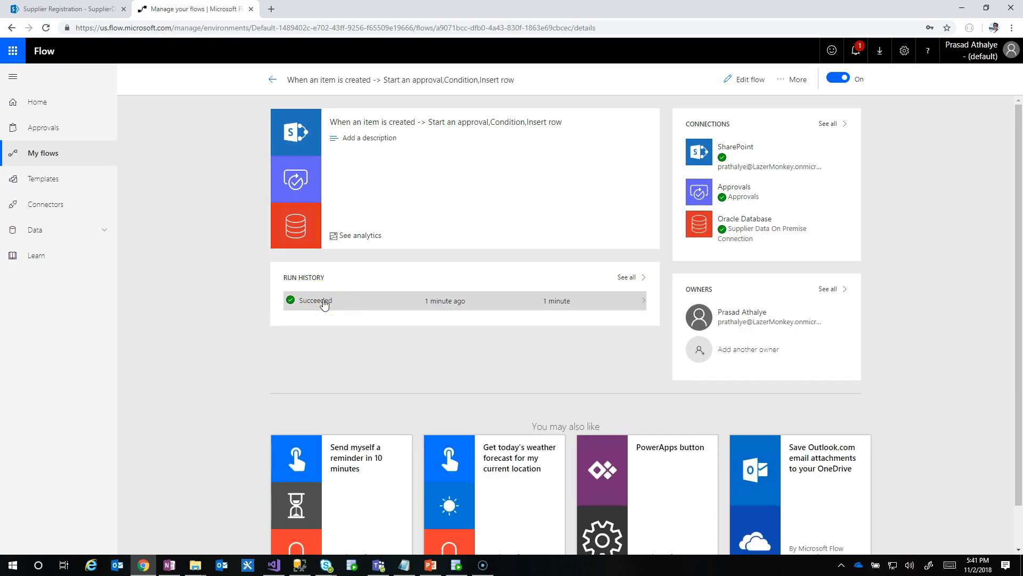
{"action": "left_click", "coordinate": [324, 302]}
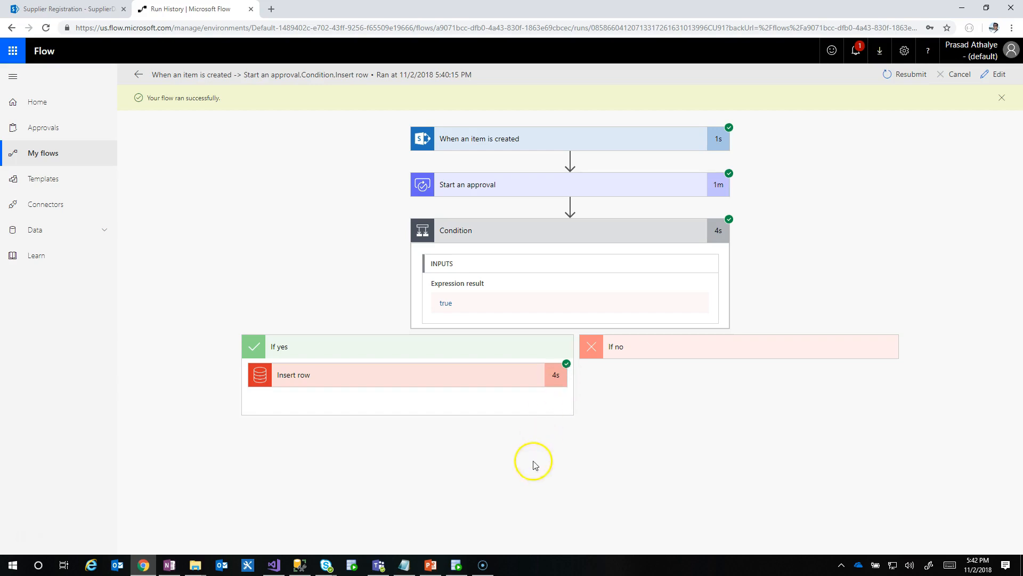
- Switch to Oracle SQL Developer and rerun the query "Select * from SupplierData;" to check for the inserted supplier row
{"action": "left_click", "coordinate": [458, 564]}
{"action": "left_click", "coordinate": [207, 178]}
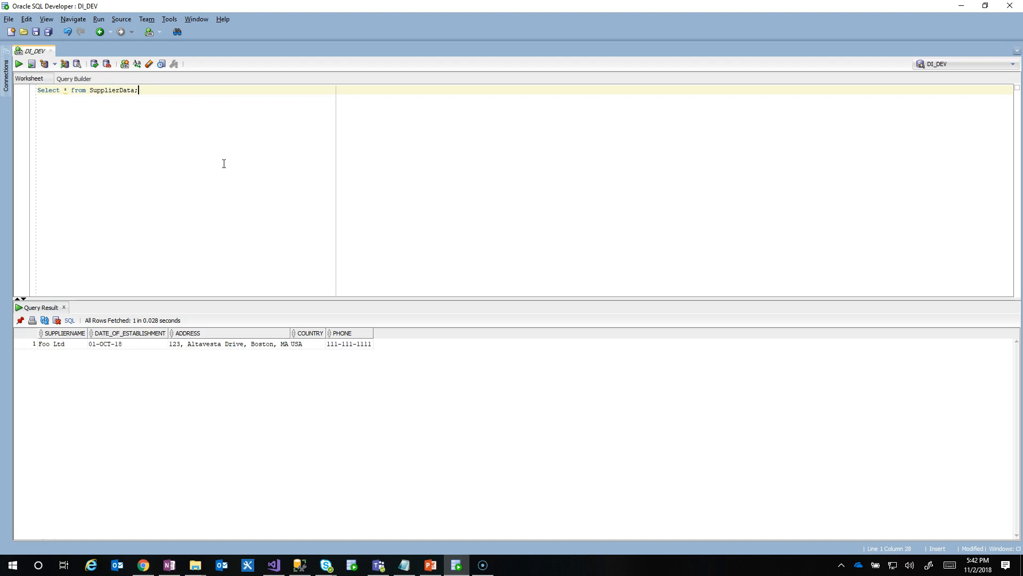
{"action": "key", "text": "ctrl+Return"}
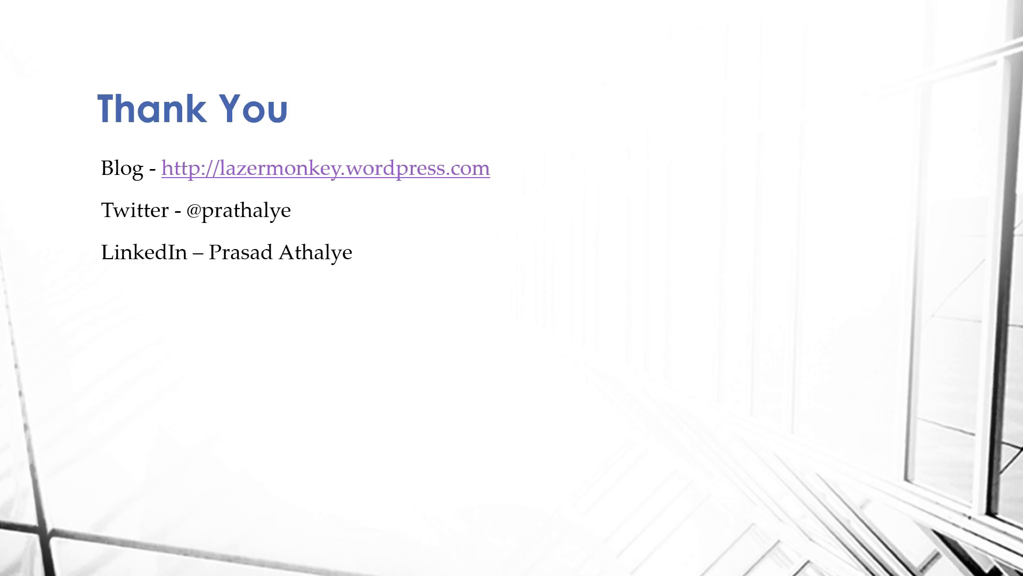
{"action": "left_click", "coordinate": [365, 338]}
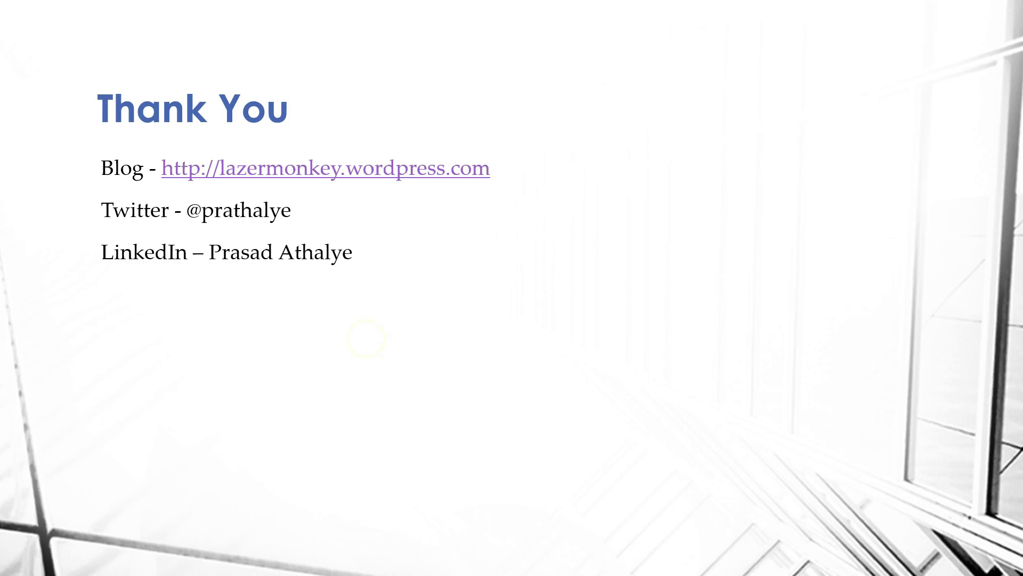